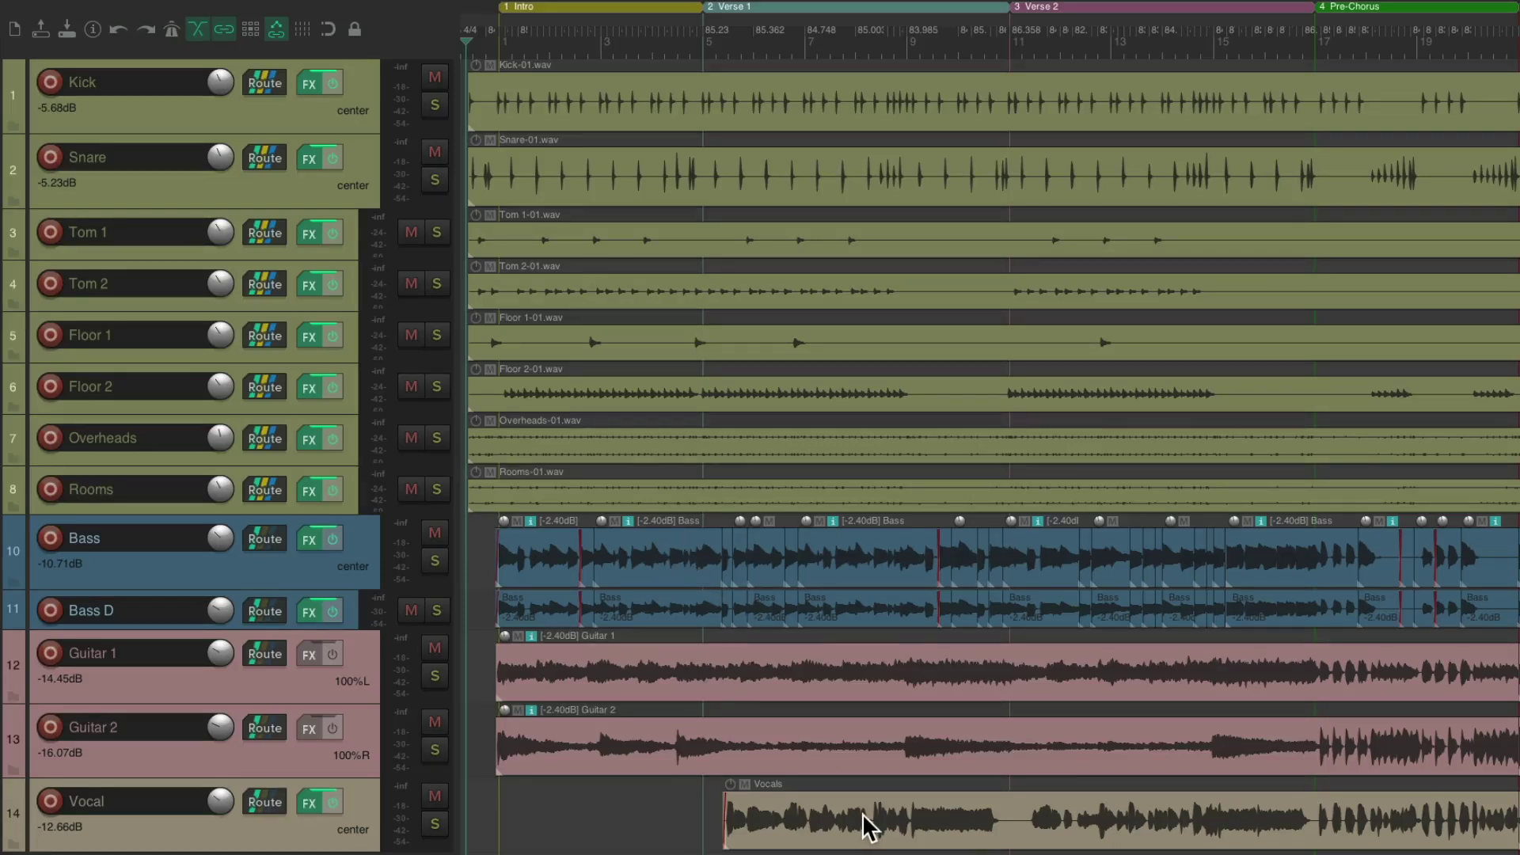
# Play the song from the start, then zoom in on the end of Verse 2 and Pre-Chorus.
pyautogui.press('space')
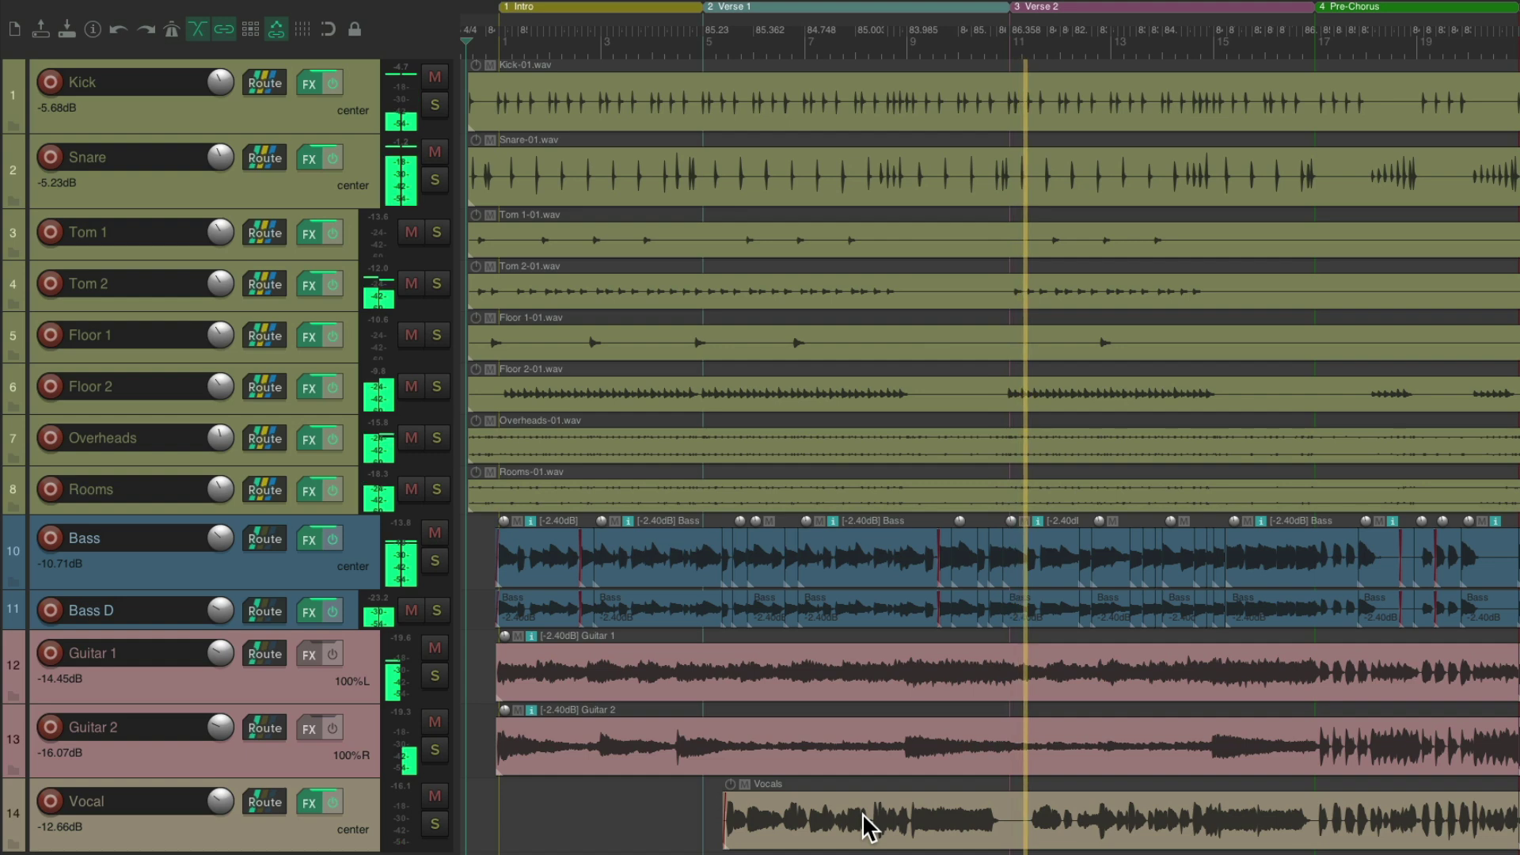
pyautogui.press('space')
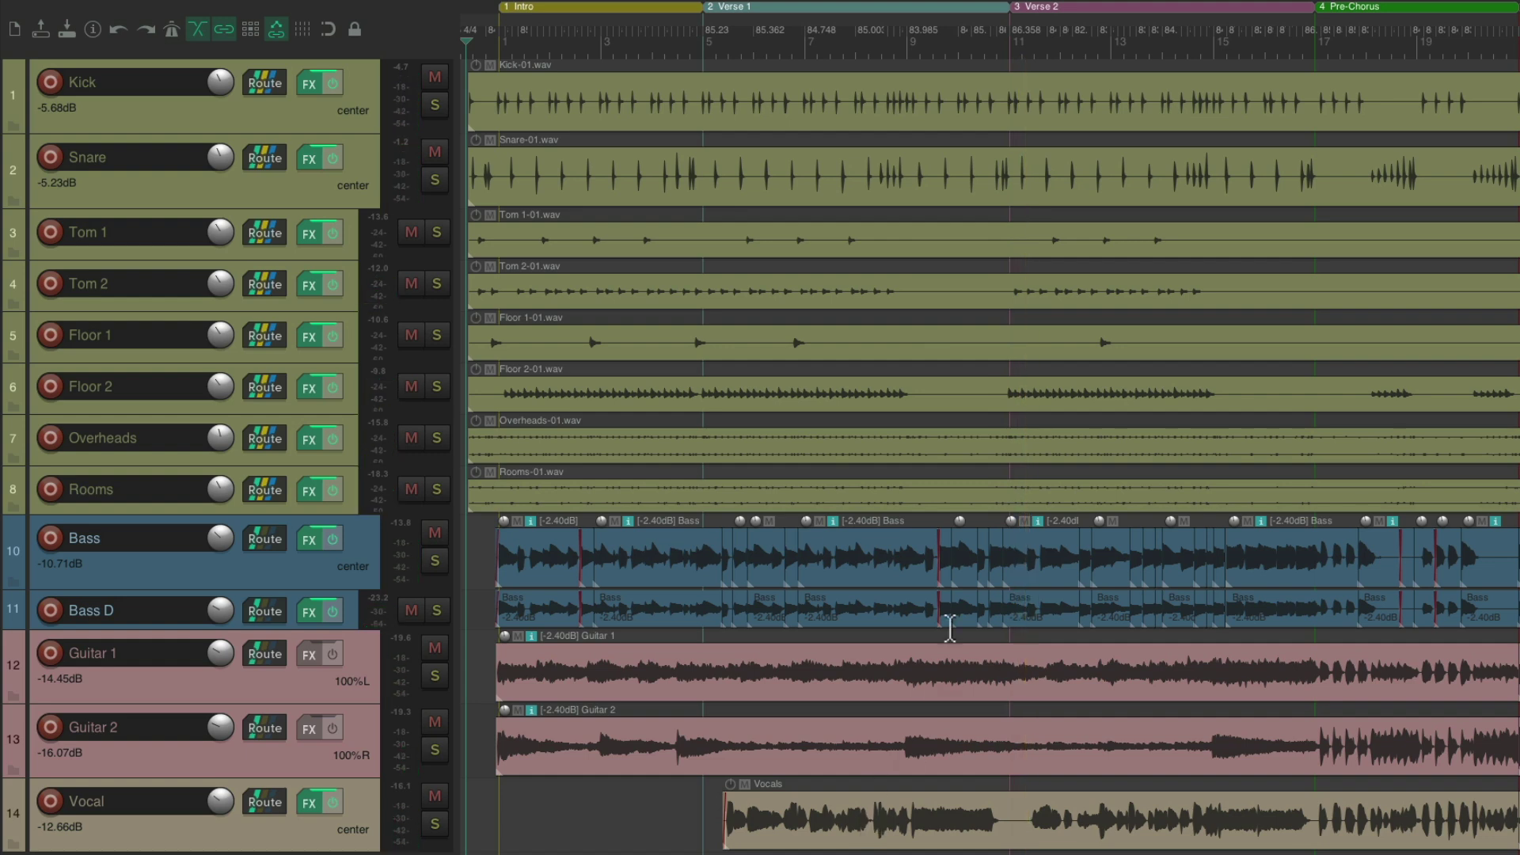
pyautogui.hscroll(5, 995, 443)
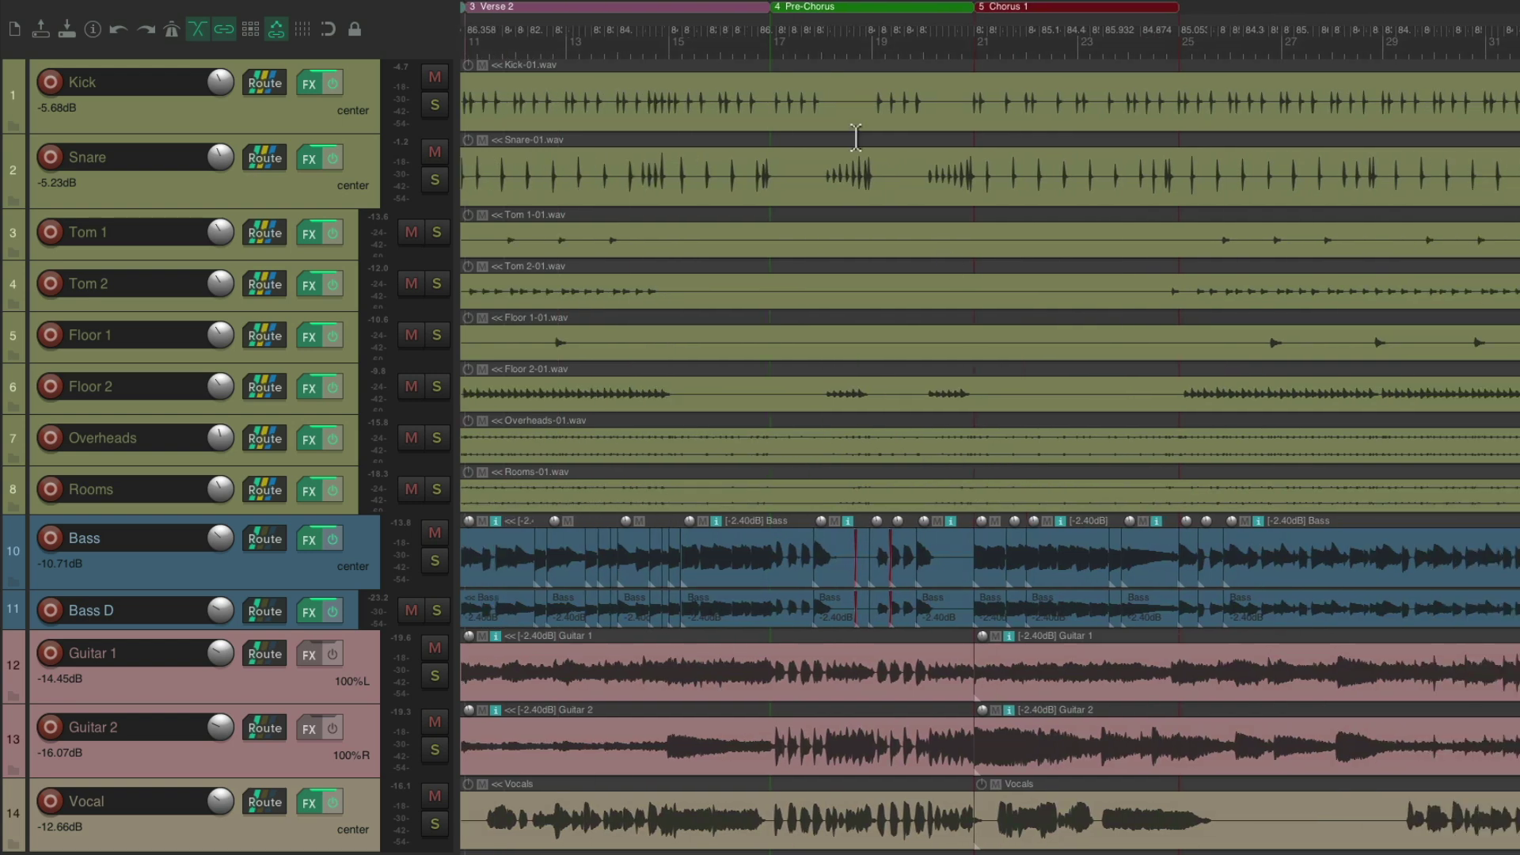
pyautogui.scroll(4, 866, 221)
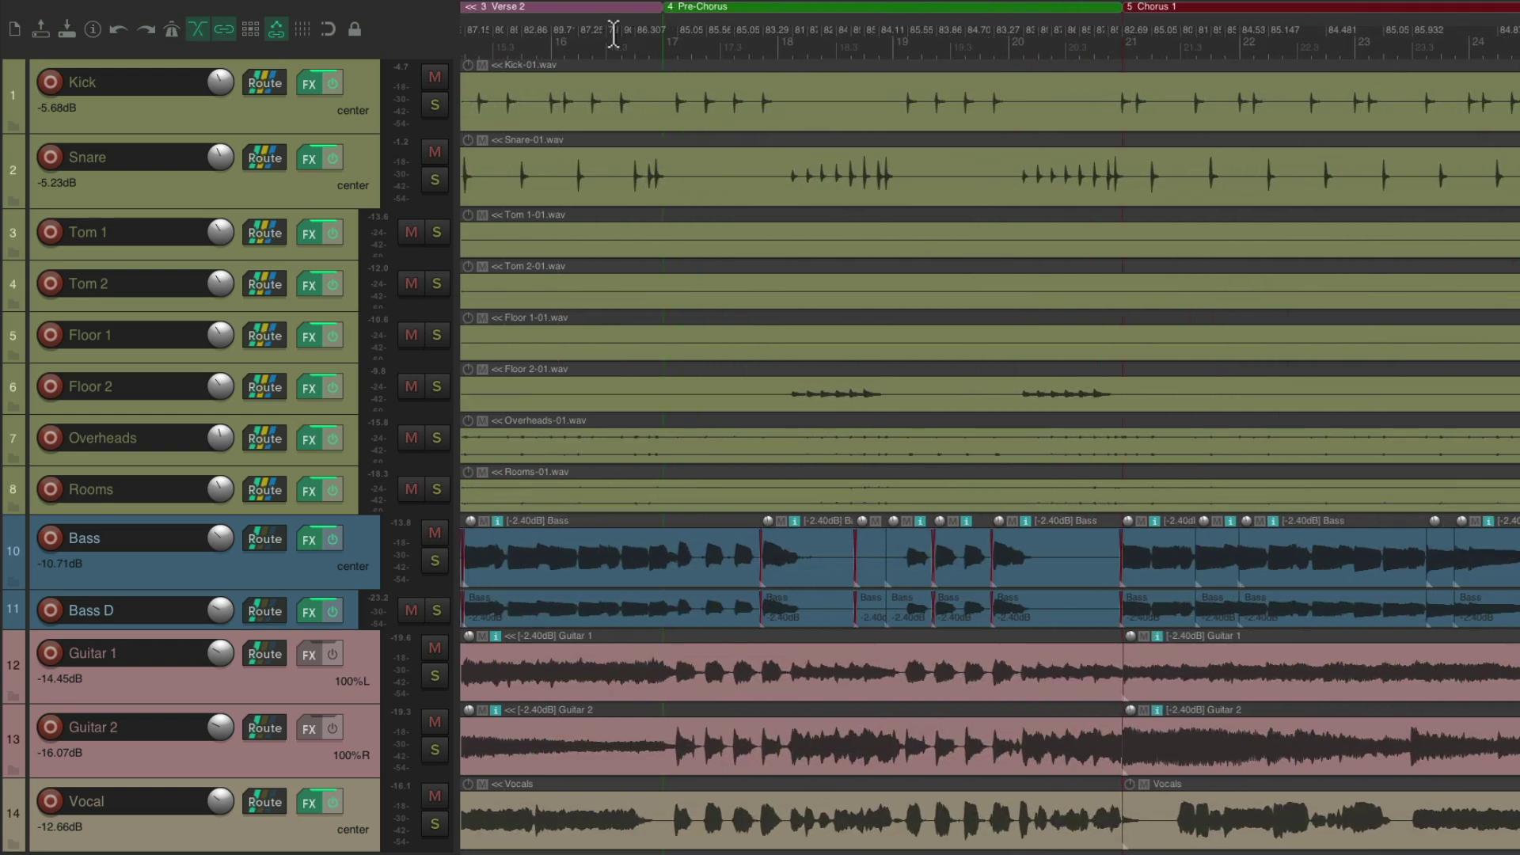
# Play the passage from just before the Pre-Chorus, then stop.
pyautogui.click(605, 42)
pyautogui.press('space')
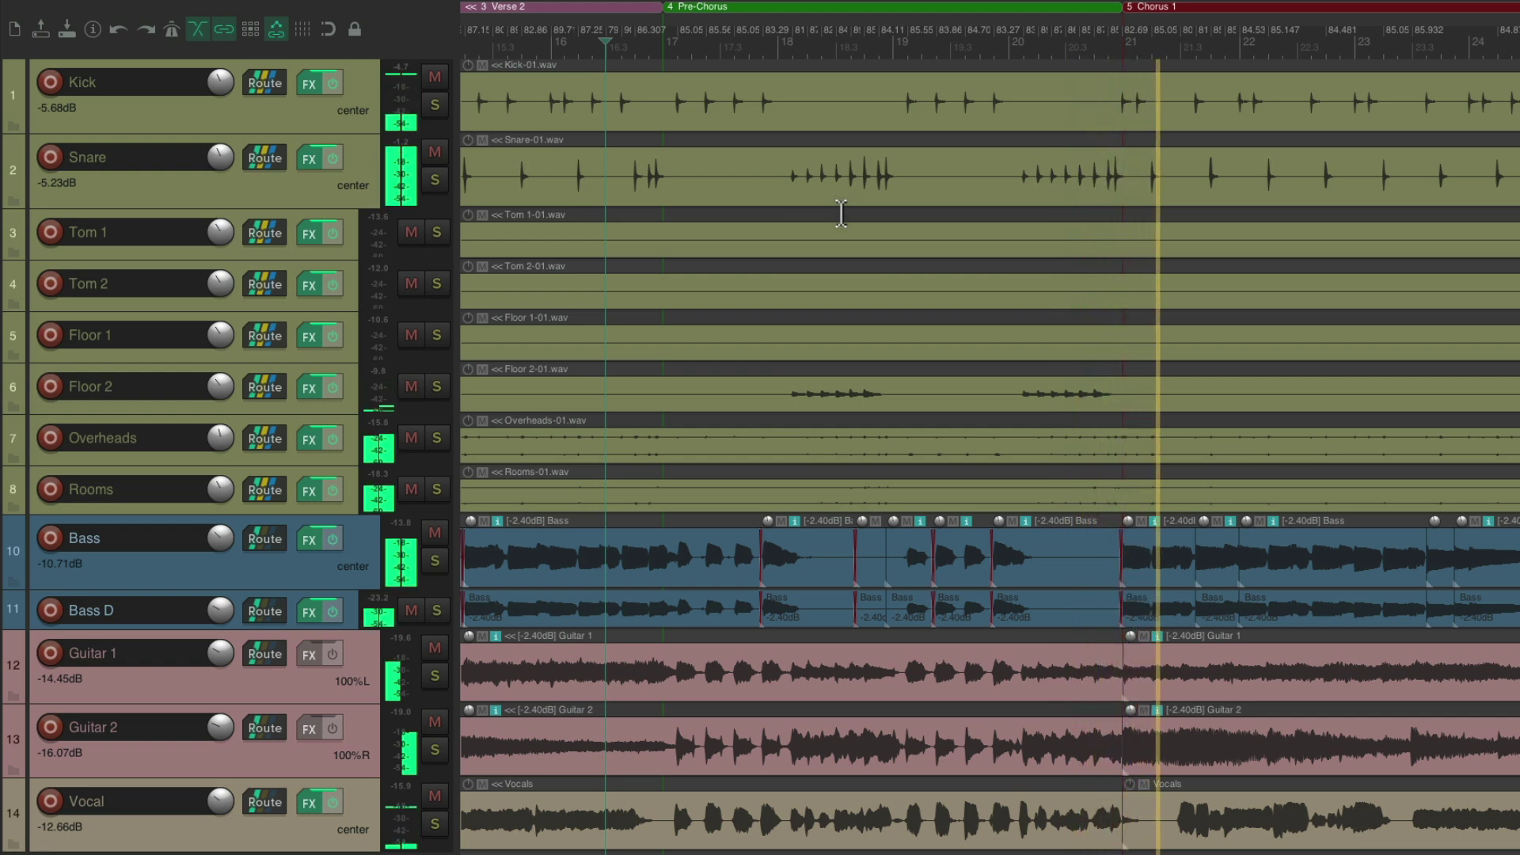
pyautogui.press('space')
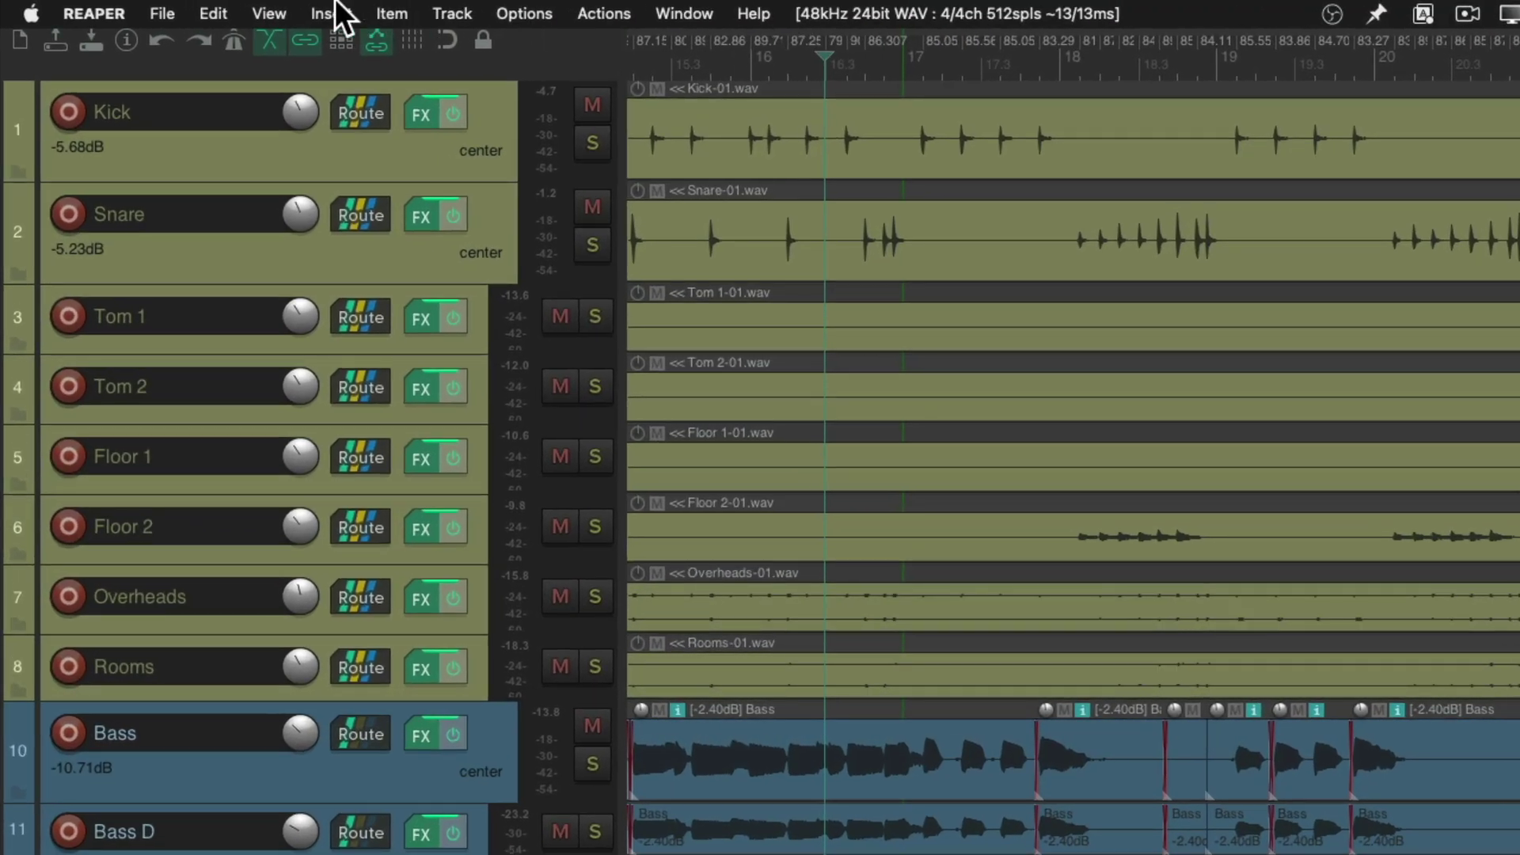
# Enable View > Master Track and audition the master output at 0.00dB.
pyautogui.click(269, 13)
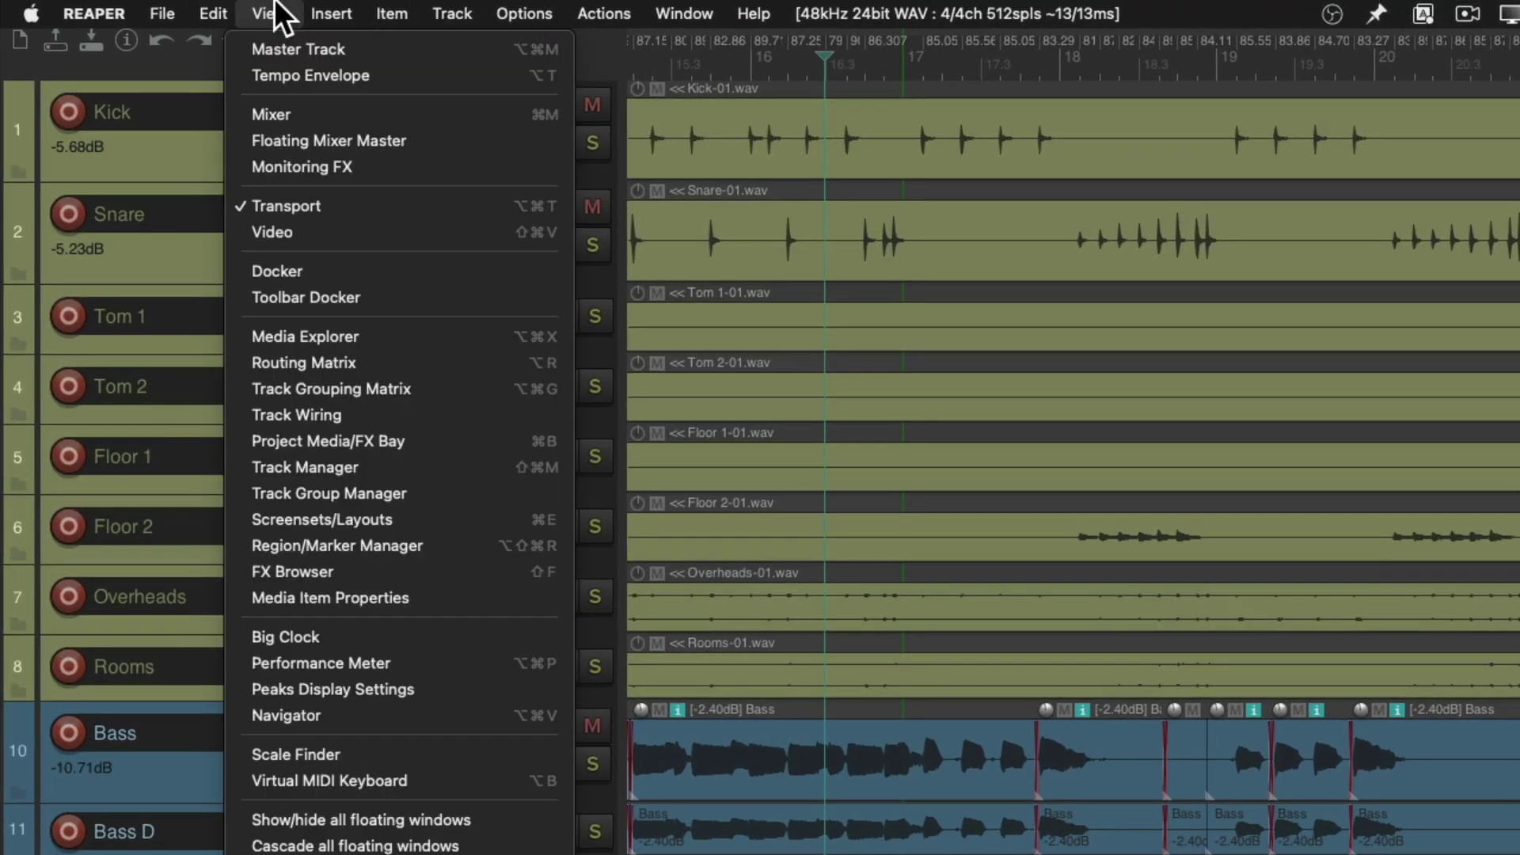
pyautogui.click(237, 49)
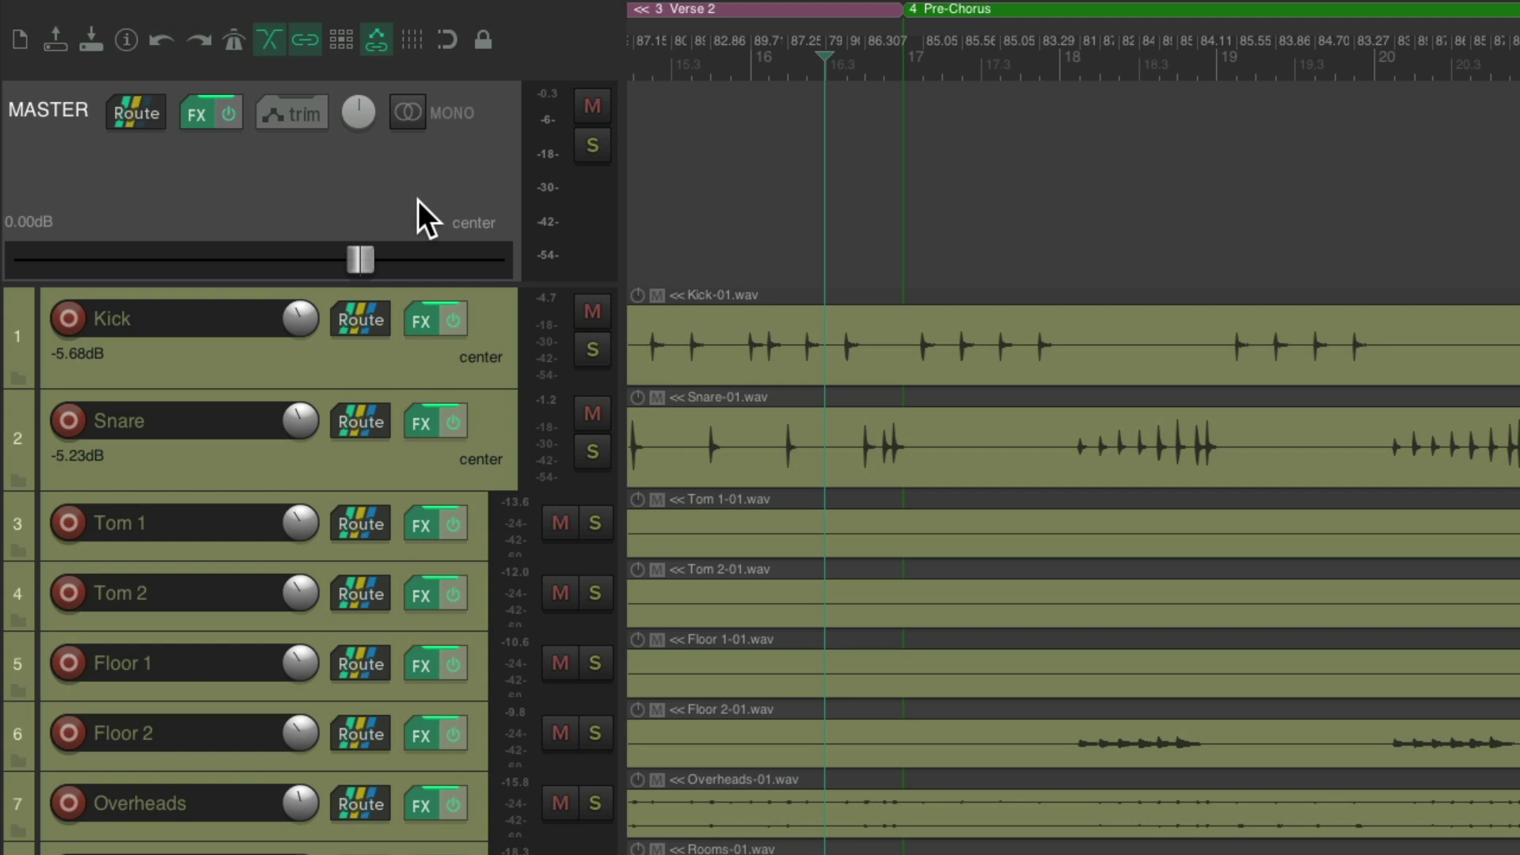
pyautogui.press('space')
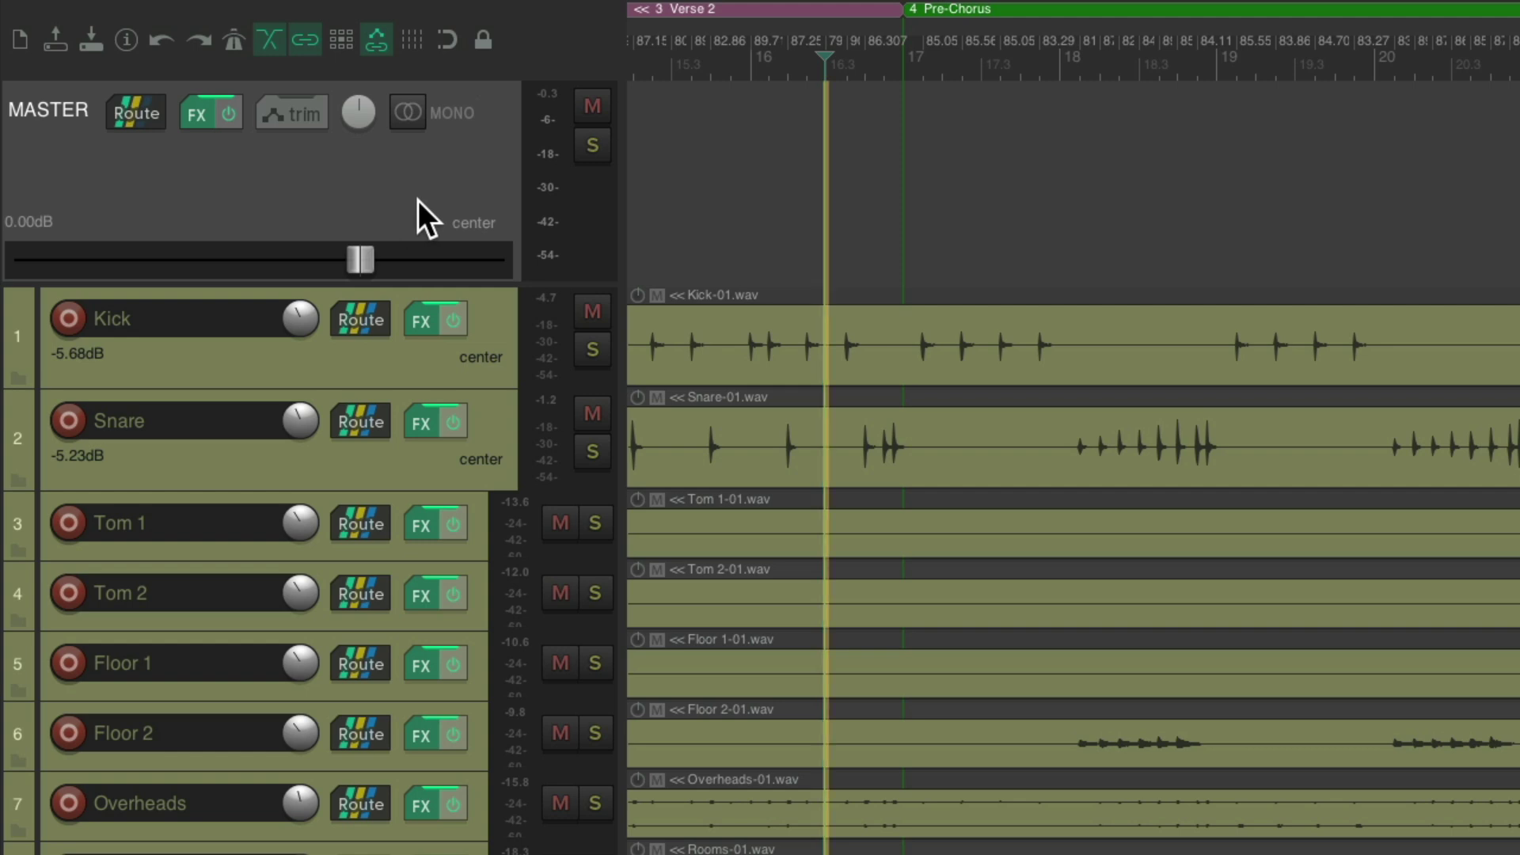
pyautogui.click(591, 106)
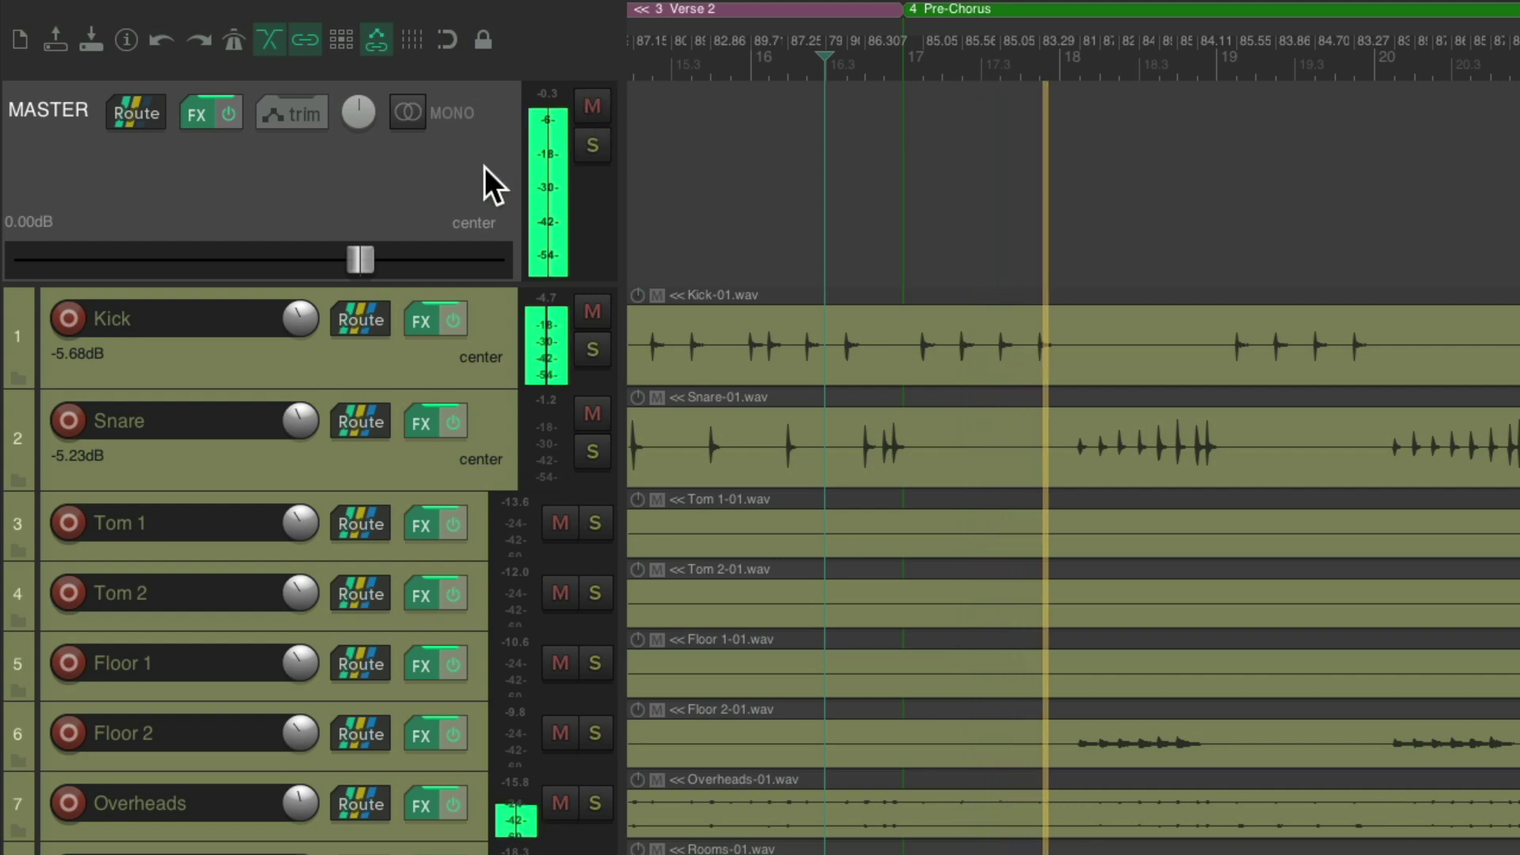
pyautogui.press('space')
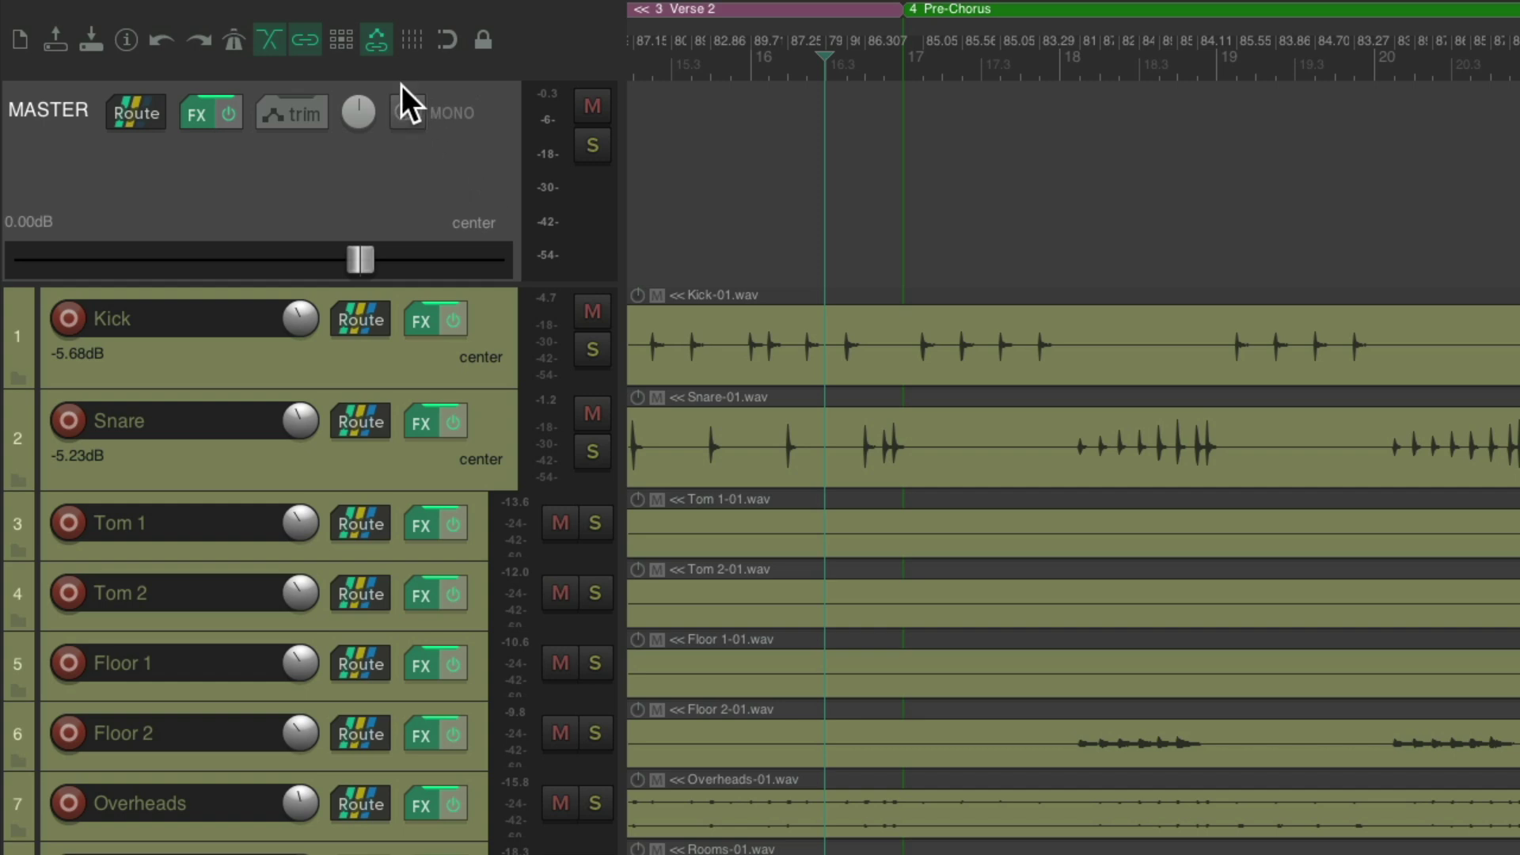
# Add JS: Flanger to the master FX chain and move it above MH ChannelStrip to the top.
pyautogui.click(206, 118)
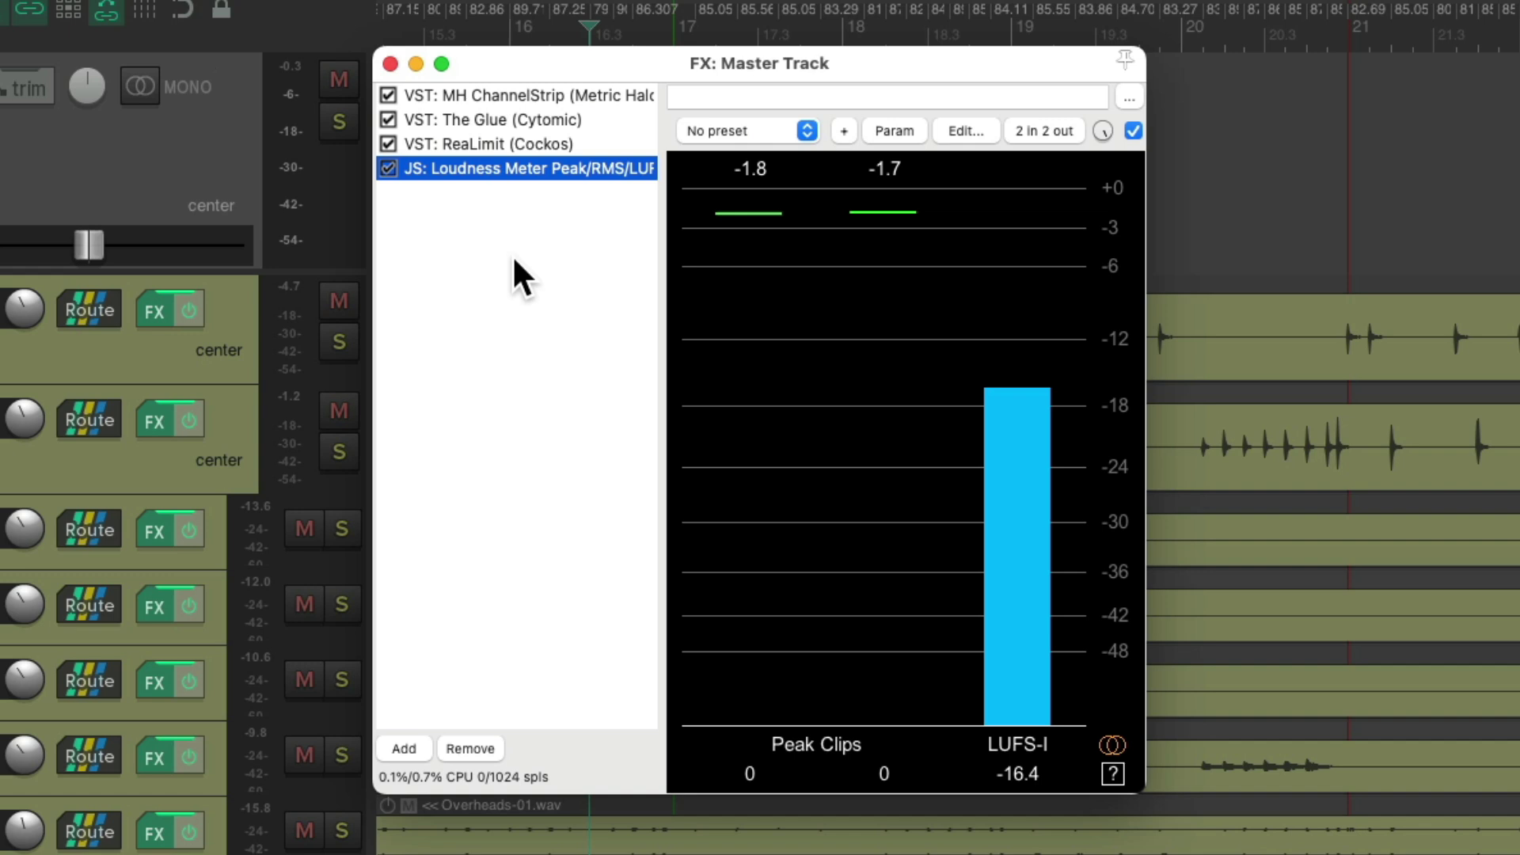
pyautogui.doubleClick(564, 293)
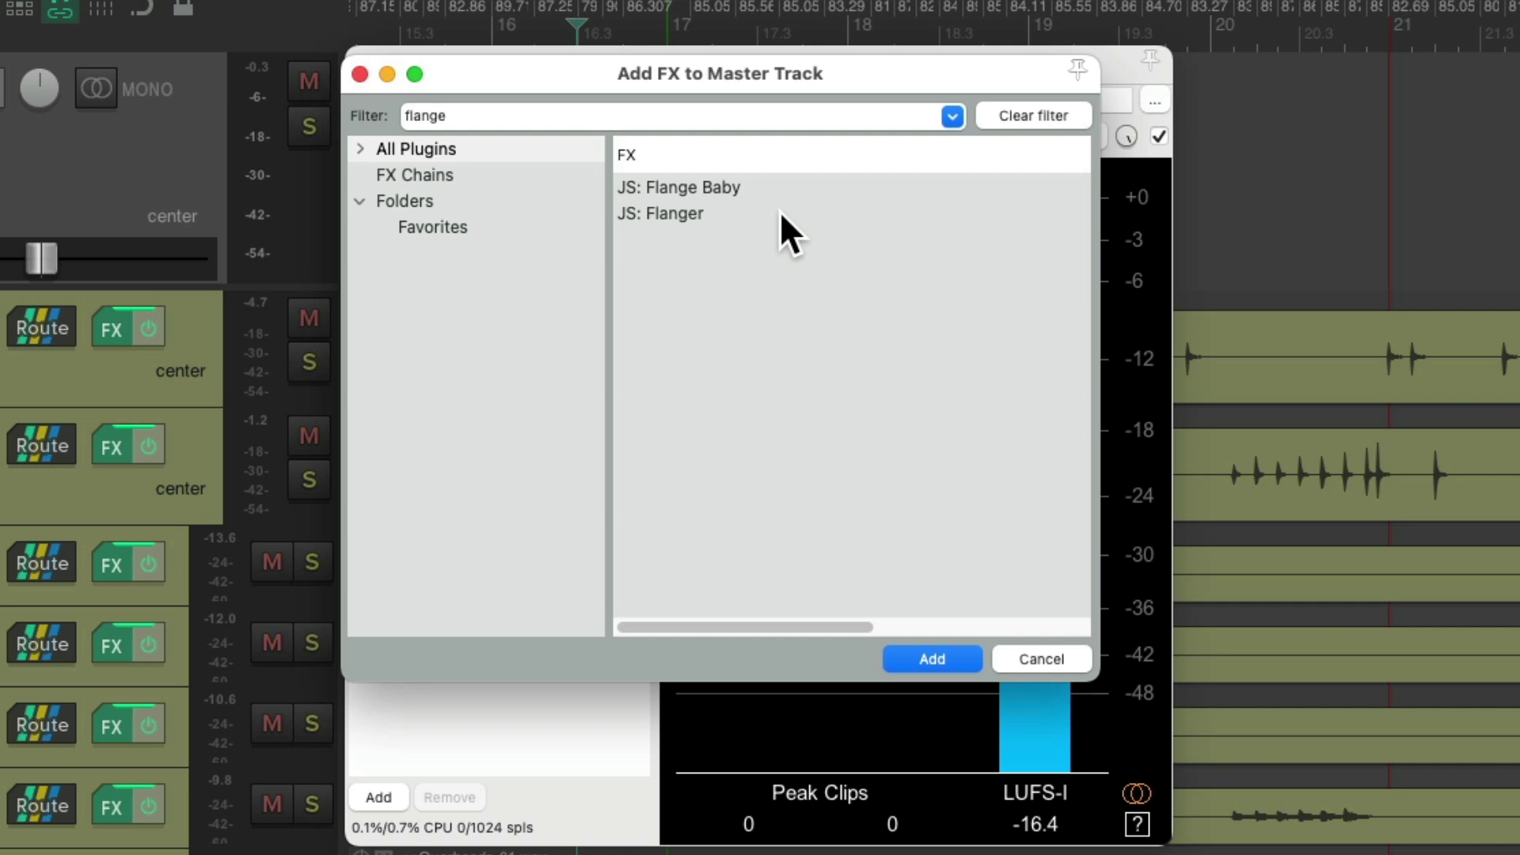
pyautogui.click(779, 211)
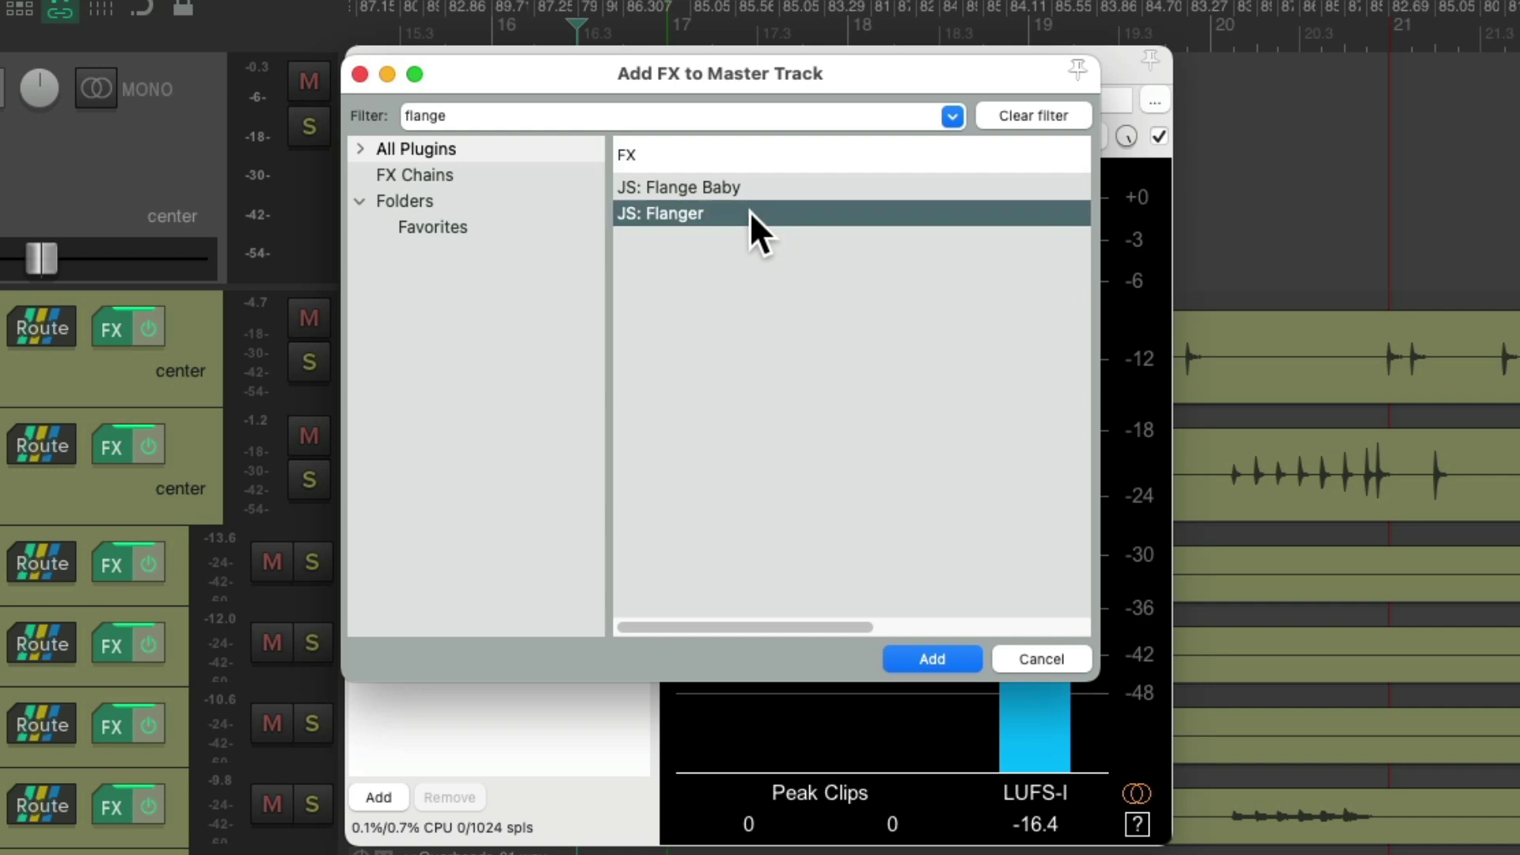
pyautogui.doubleClick(734, 212)
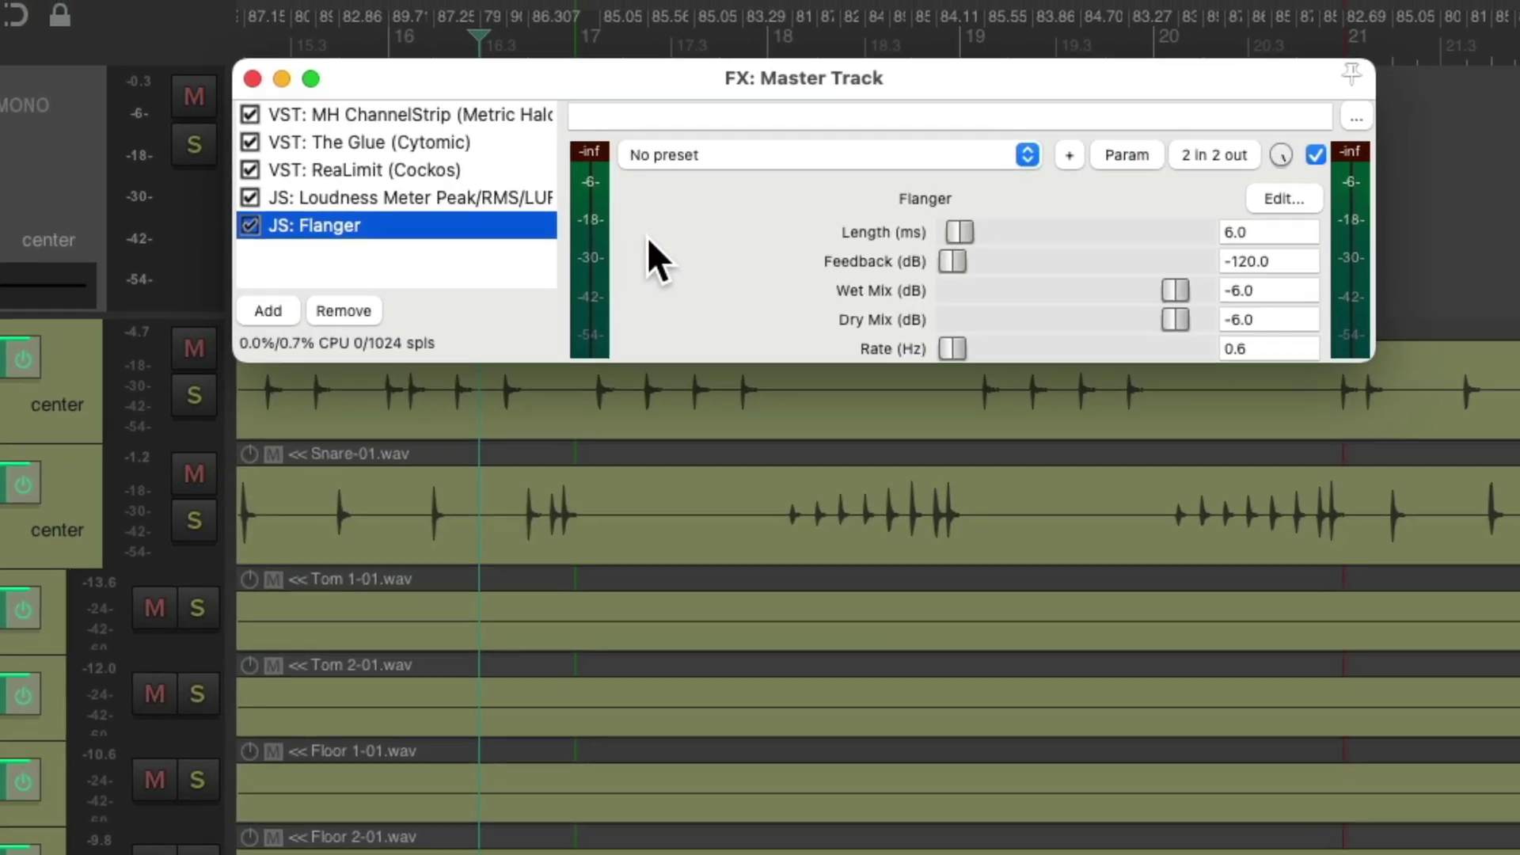
pyautogui.moveTo(432, 225); pyautogui.dragTo(350, 112)
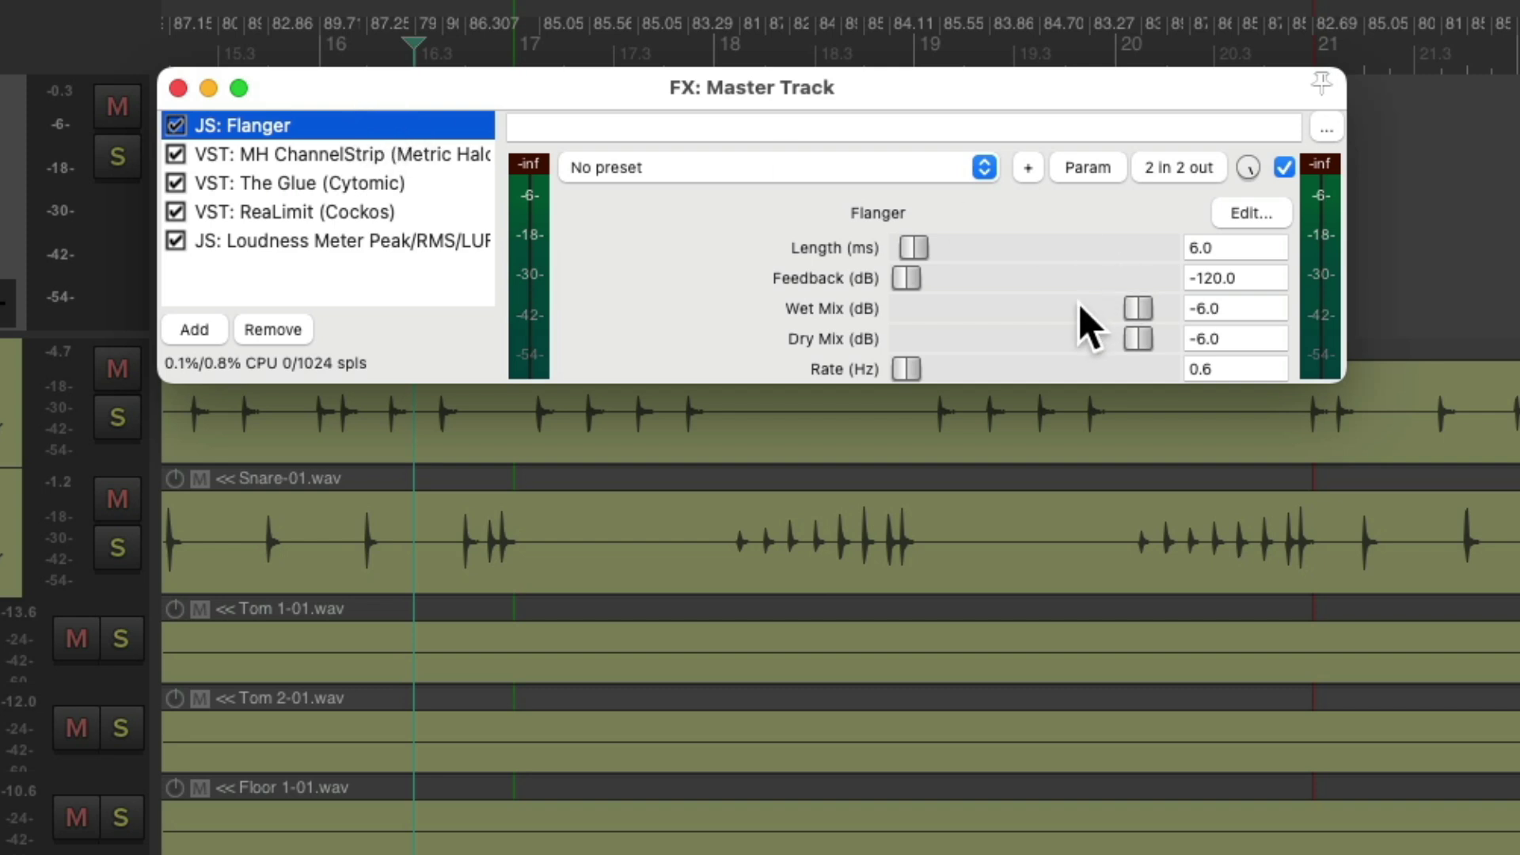
# Set the flanger's dry mix to 0.0 dB, length to 2.0 ms and rate to 0.5 Hz.
pyautogui.moveTo(1137, 339); pyautogui.dragTo(1152, 364)
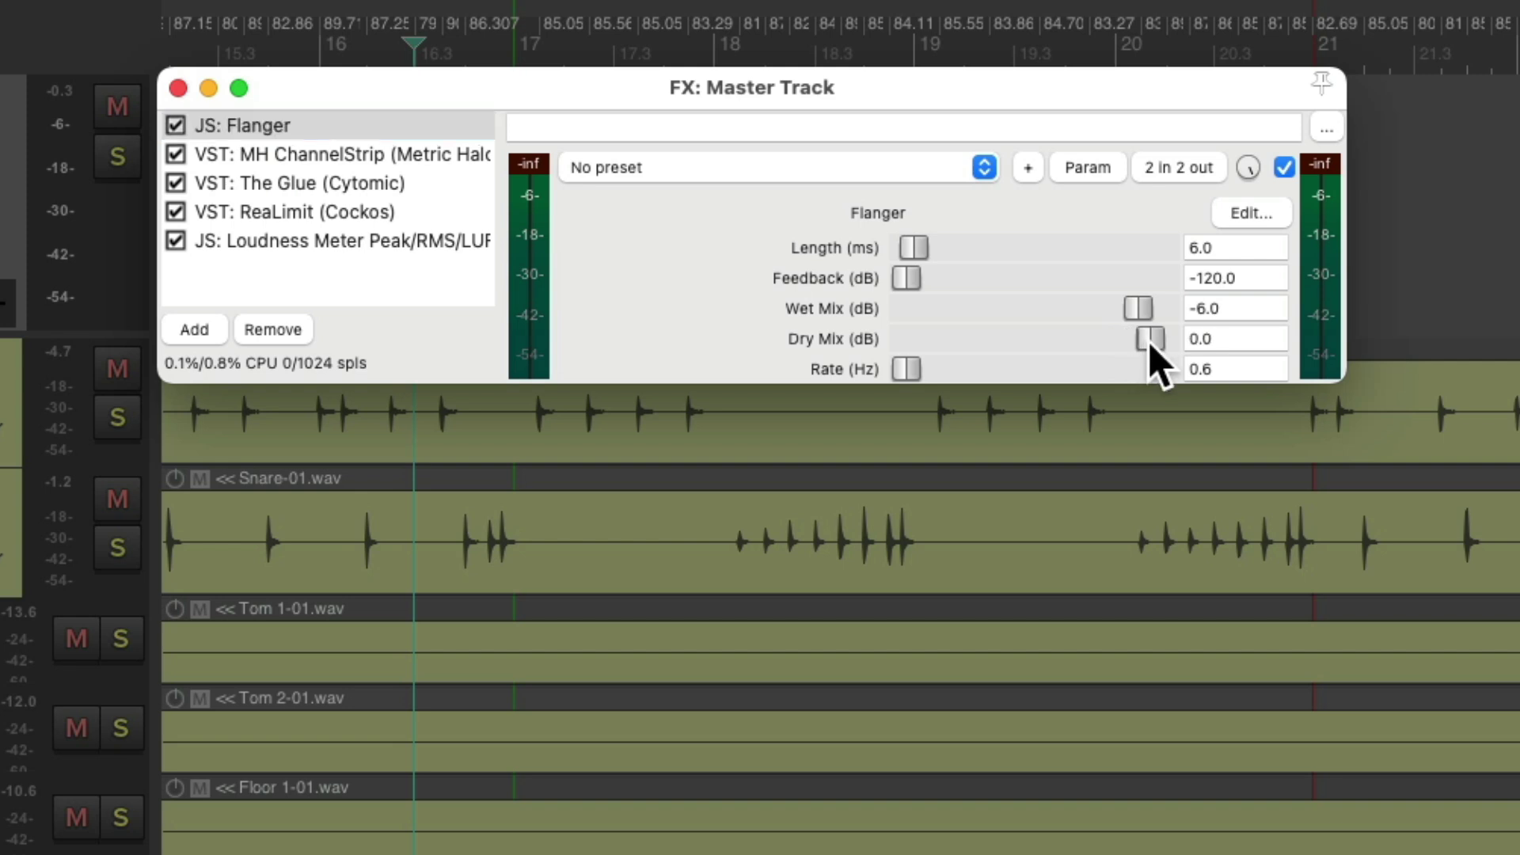
pyautogui.click(1239, 250)
pyautogui.write('2.')
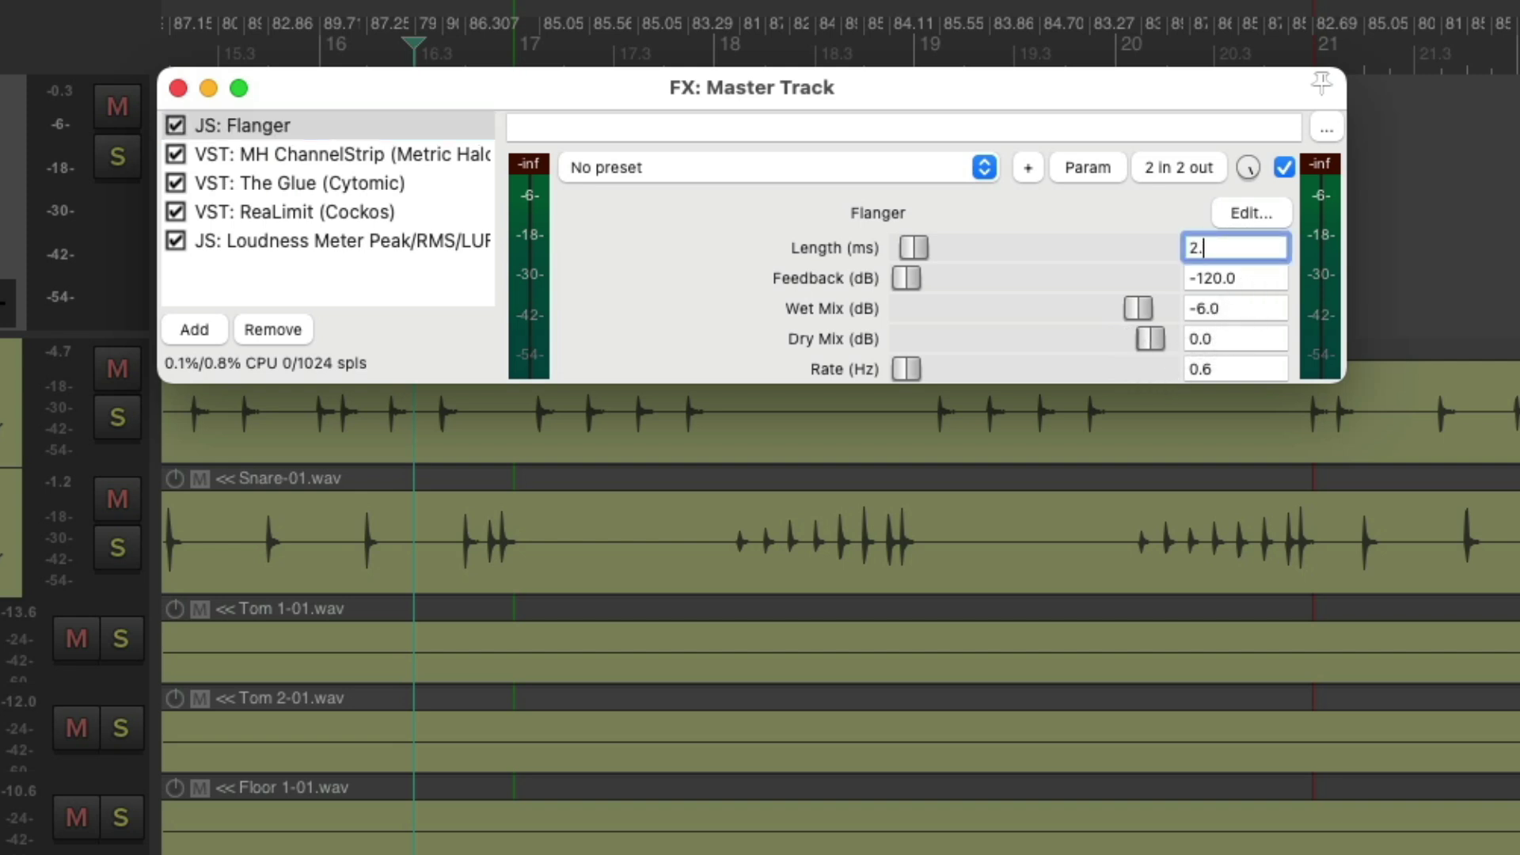
pyautogui.press('Return')
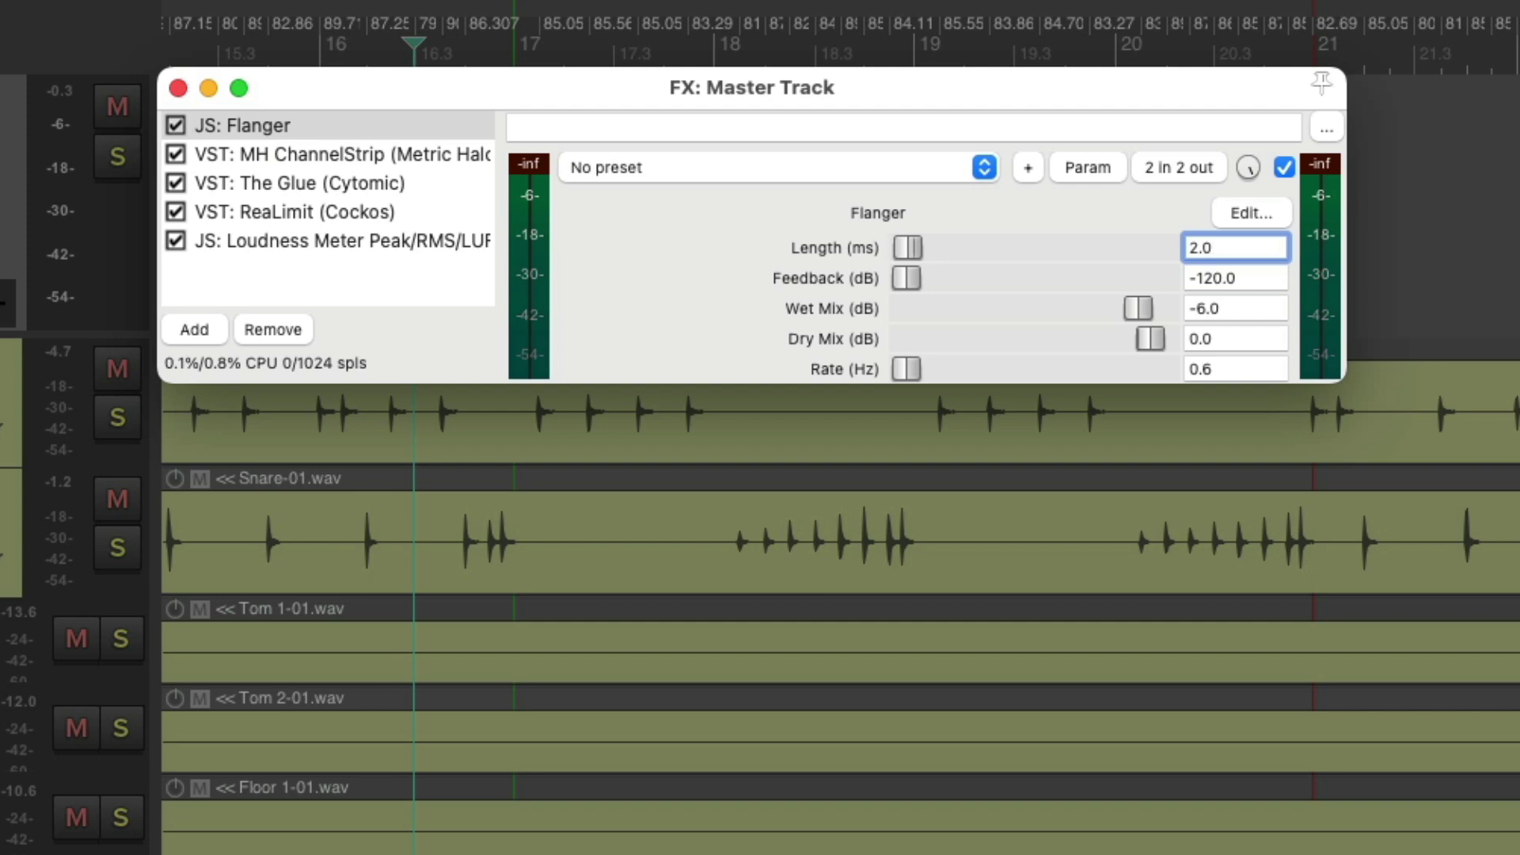
pyautogui.click(1235, 369)
pyautogui.write('.5')
pyautogui.press('Return')
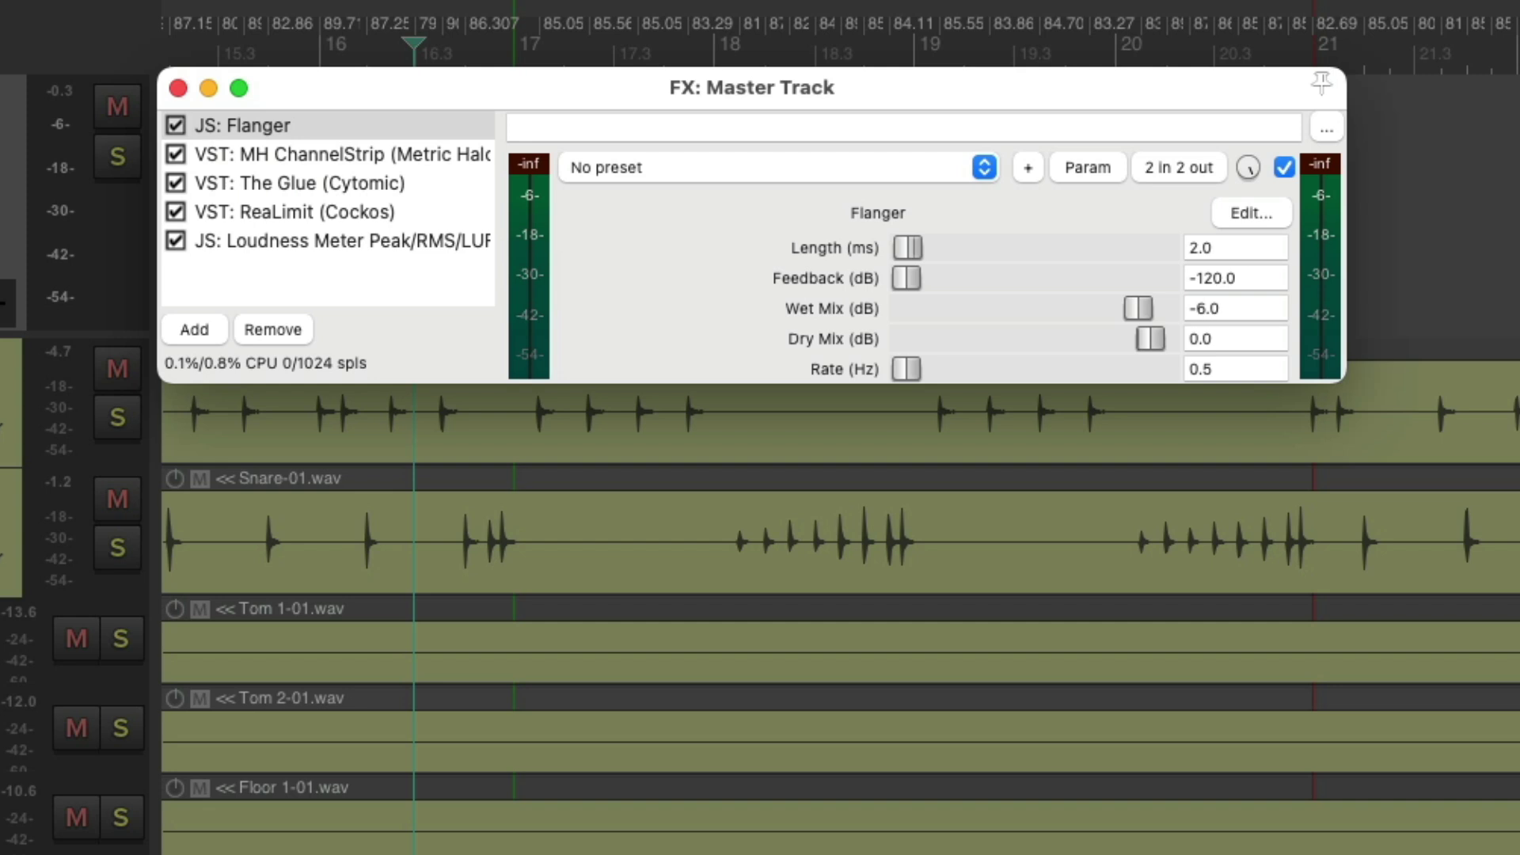
# Set flanger feedback to -6.0 dB and wet mix to -9.0 dB, then play to check.
pyautogui.click(1239, 277)
pyautogui.write('-6')
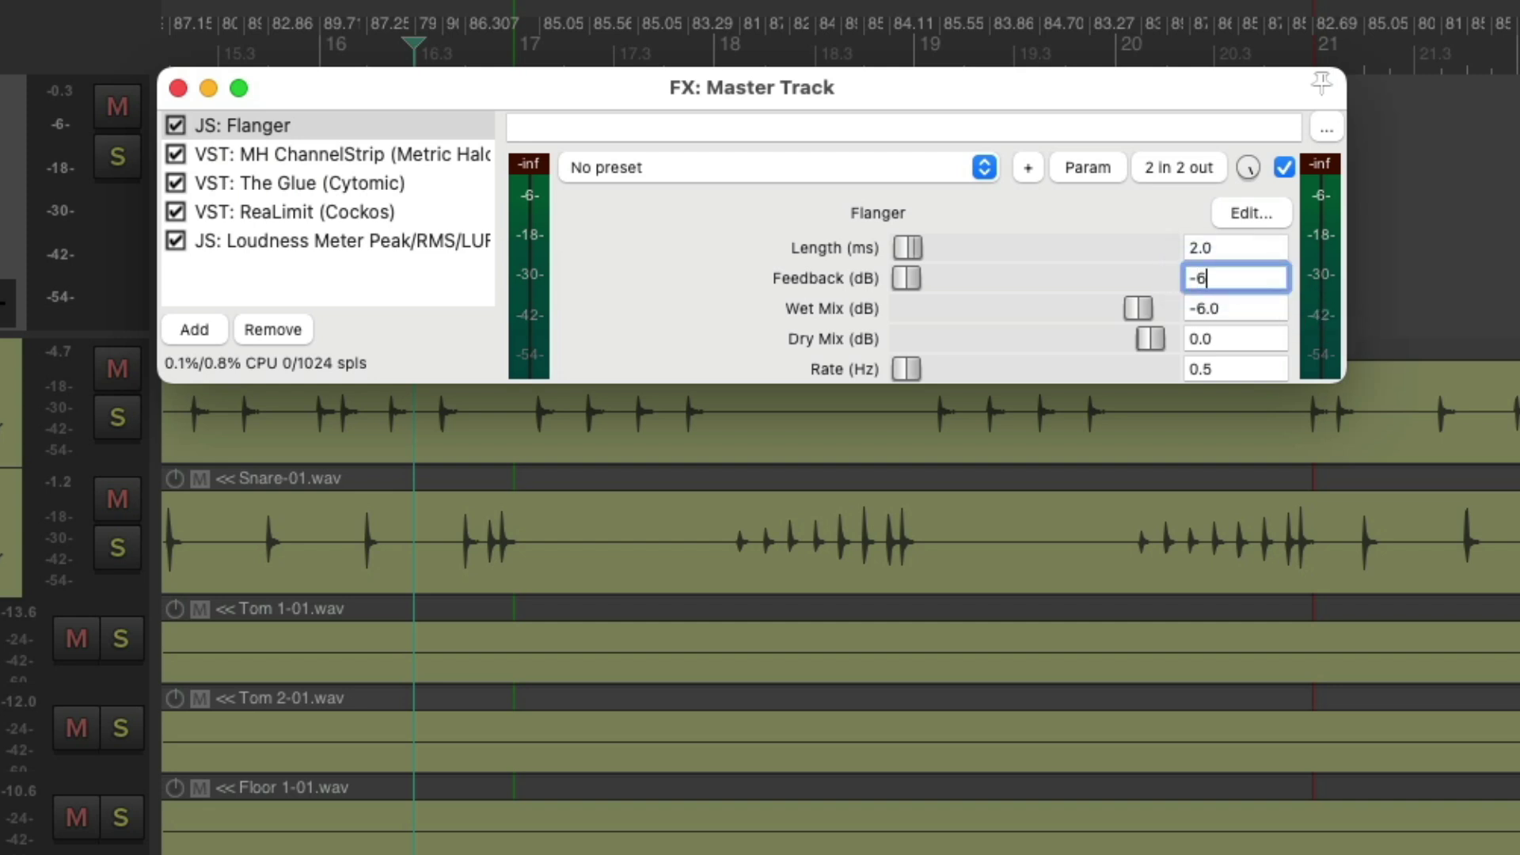
pyautogui.click(1263, 310)
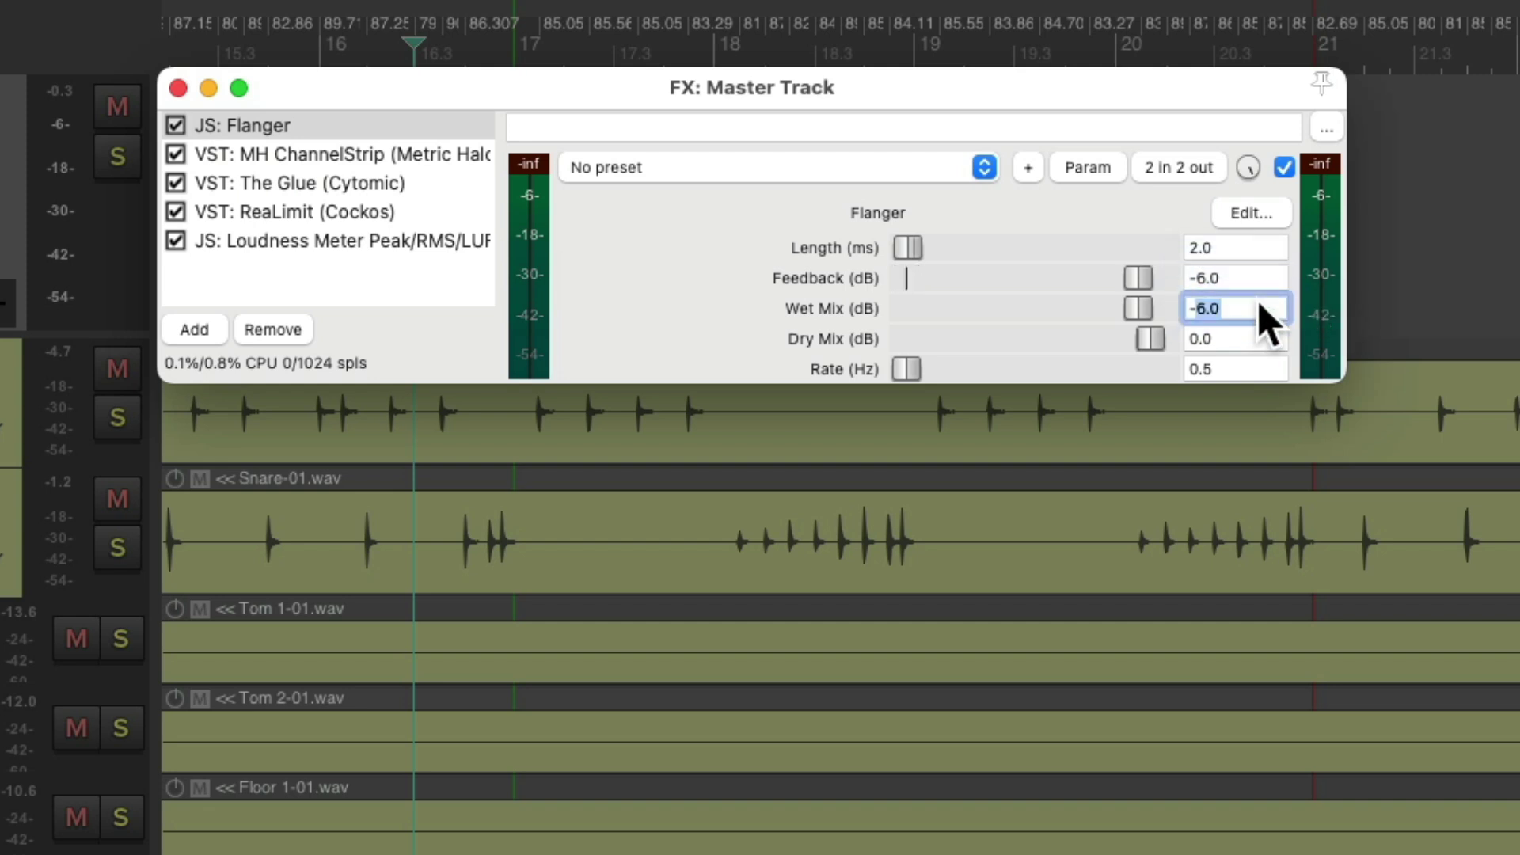
pyautogui.write('-9')
pyautogui.press('Return')
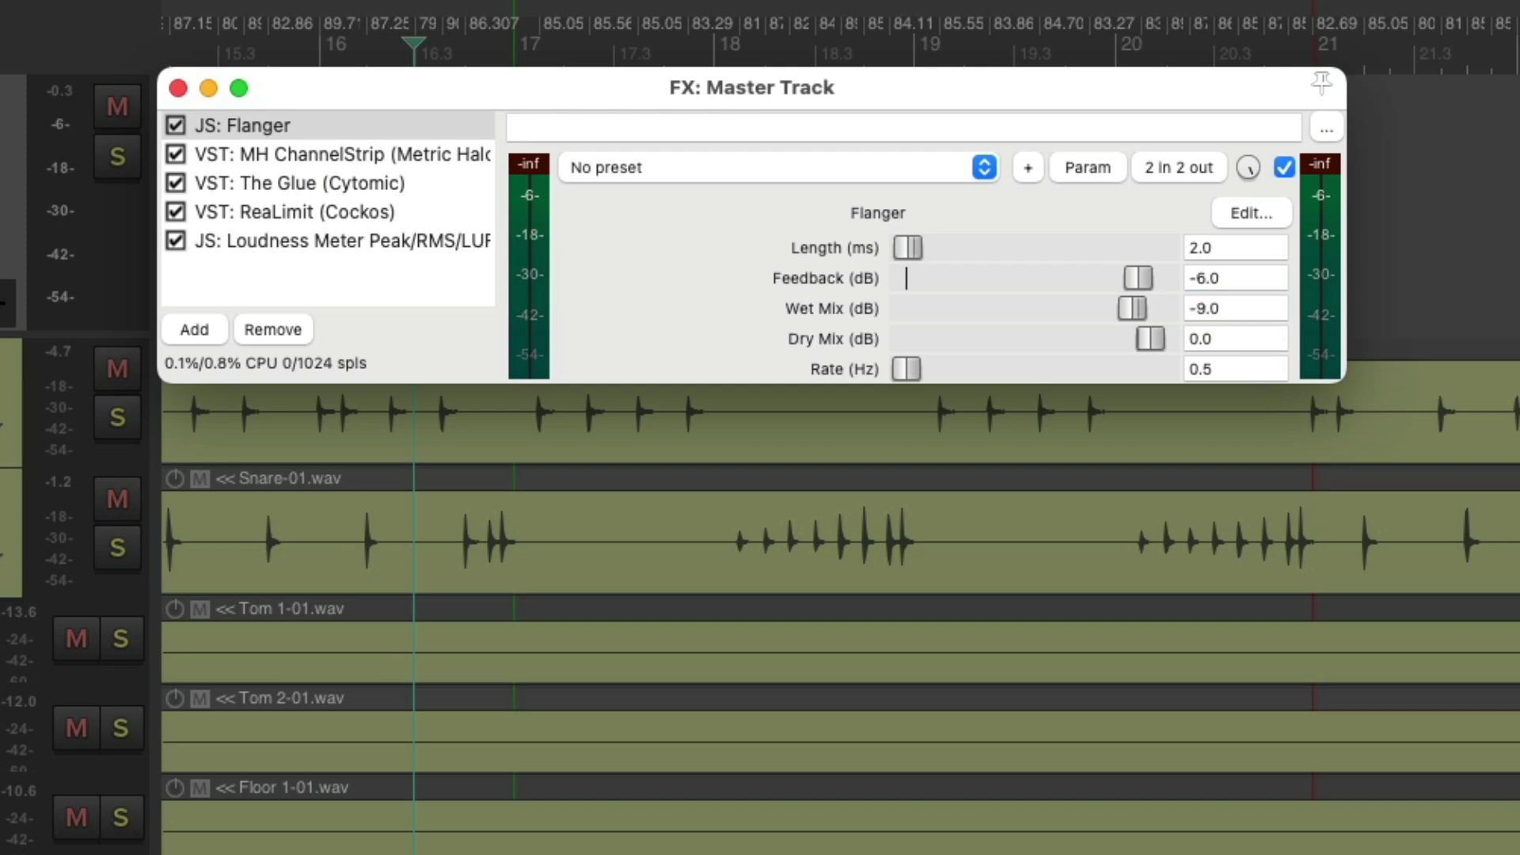
pyautogui.press('space')
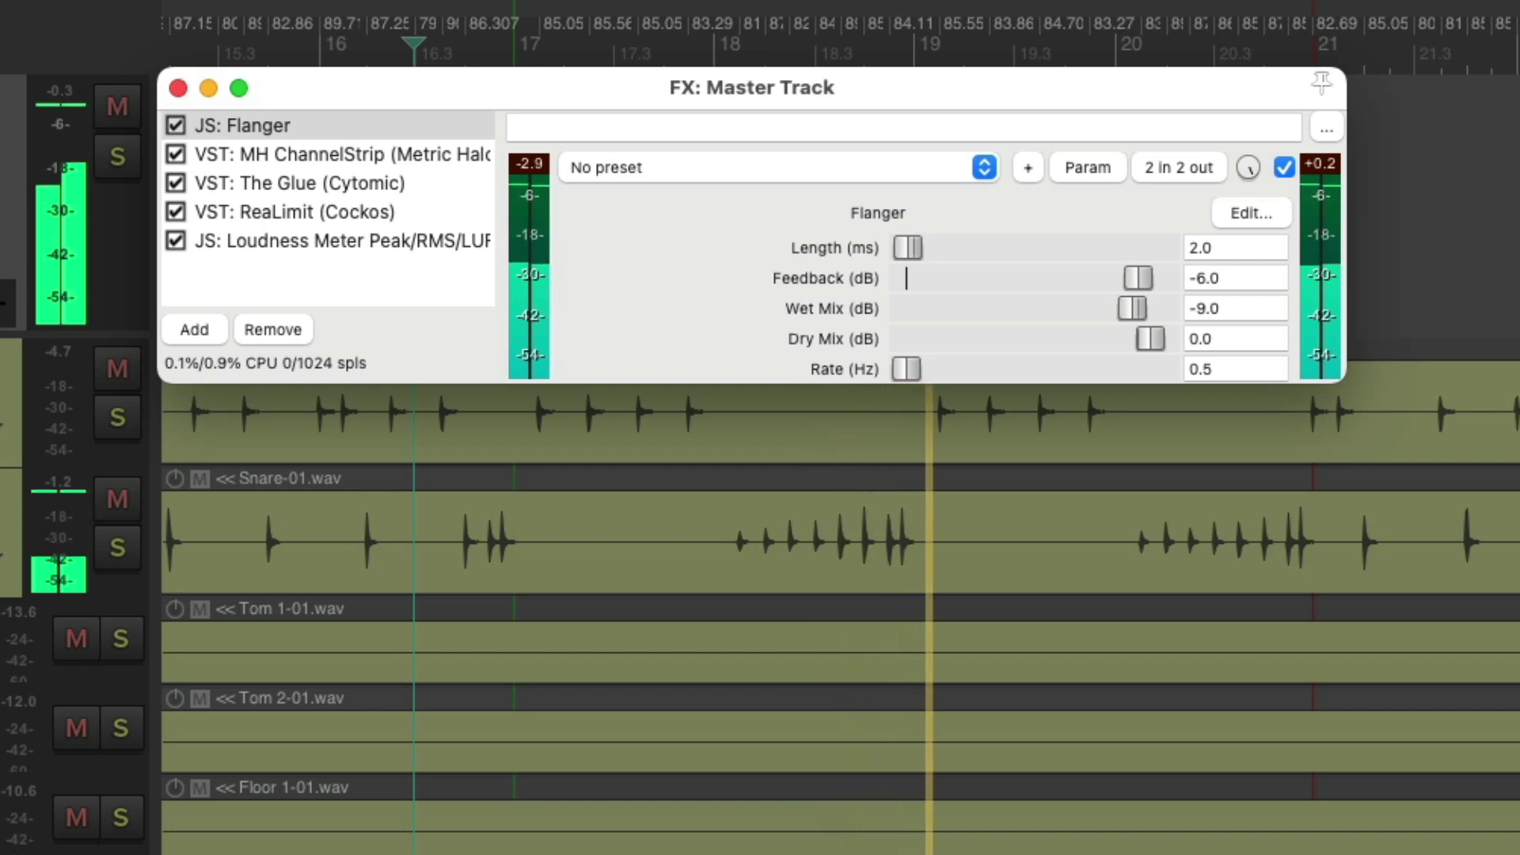
pyautogui.press('space')
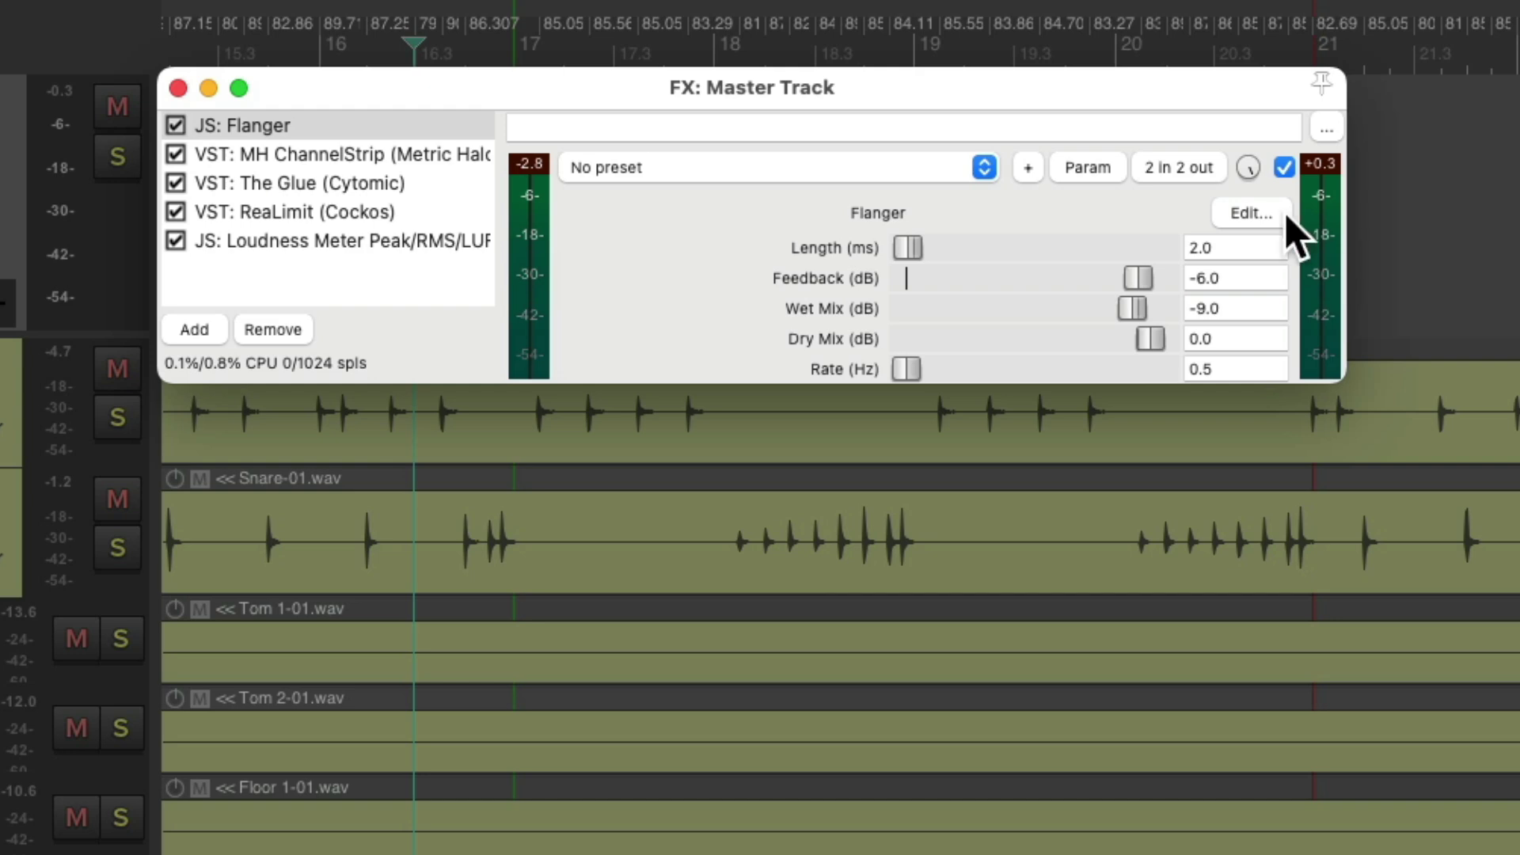
# Switch the master track's automation mode to Touch, moving the FX window lower out of the way.
pyautogui.moveTo(1066, 94); pyautogui.dragTo(1073, 366)
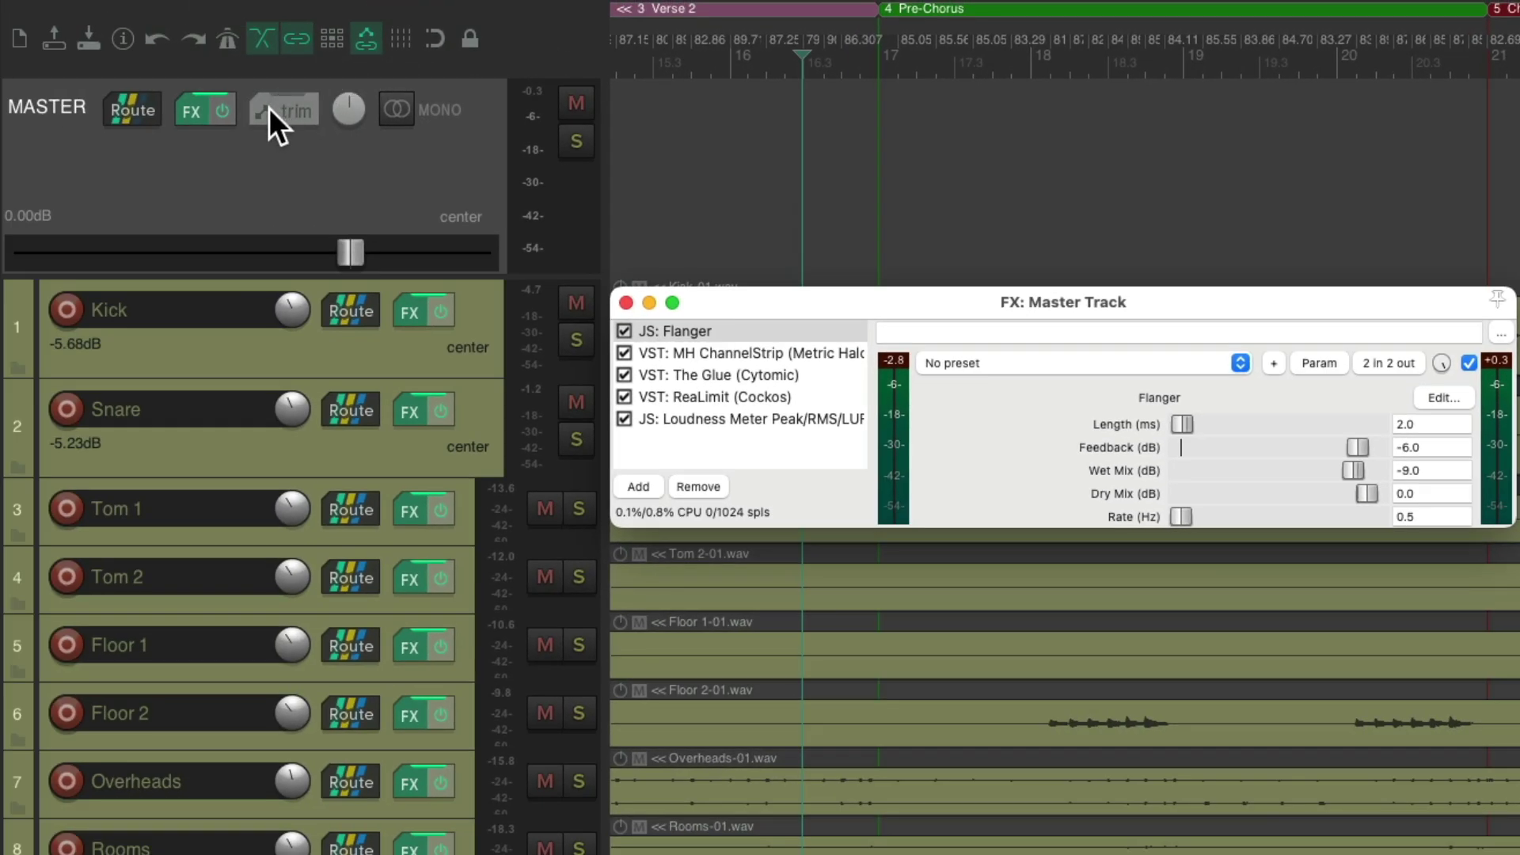
pyautogui.click(268, 107)
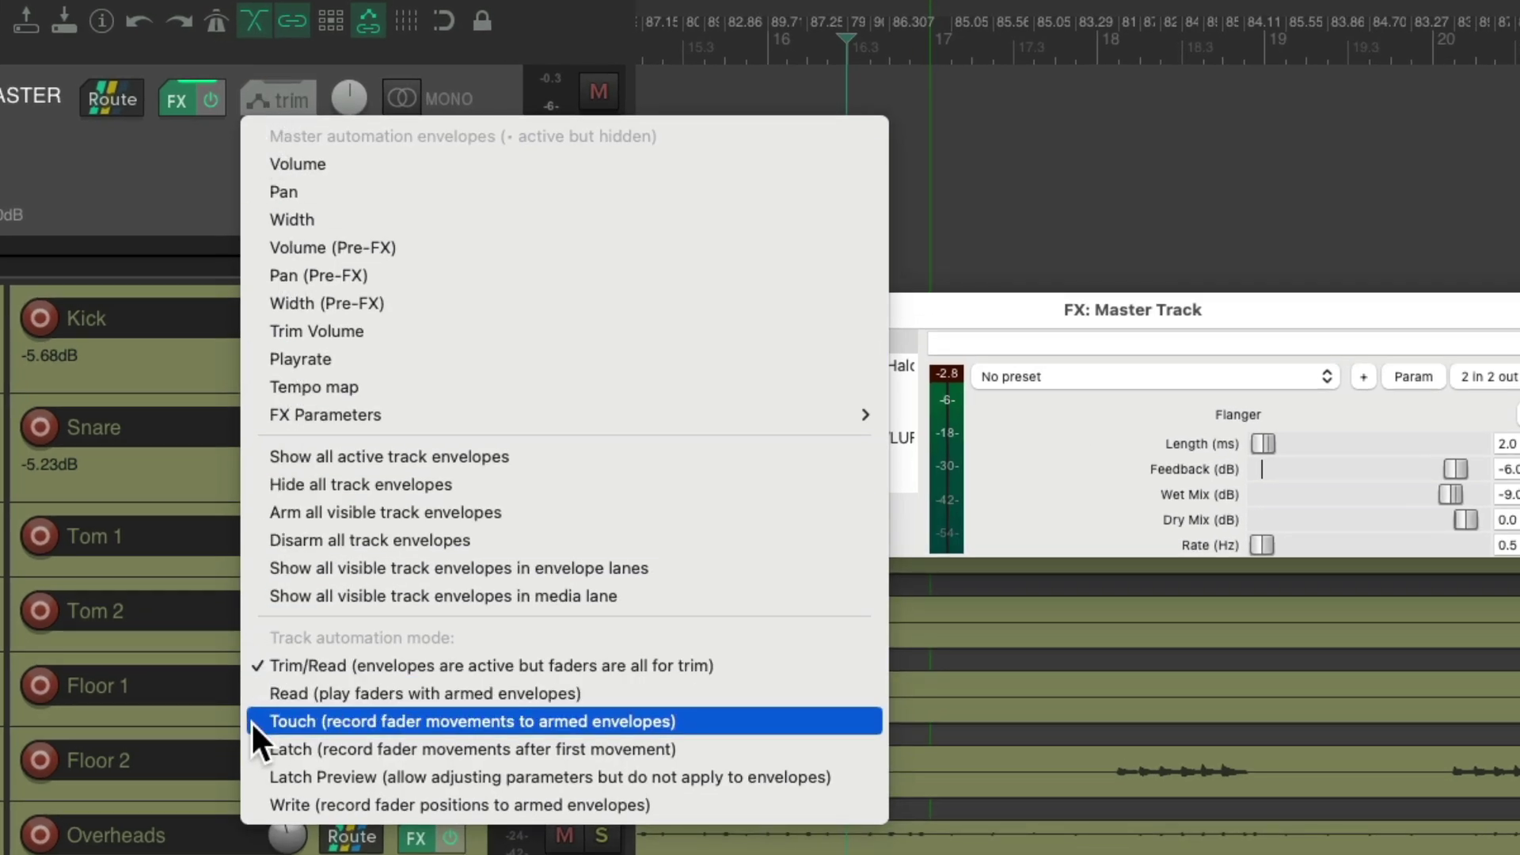
pyautogui.click(250, 721)
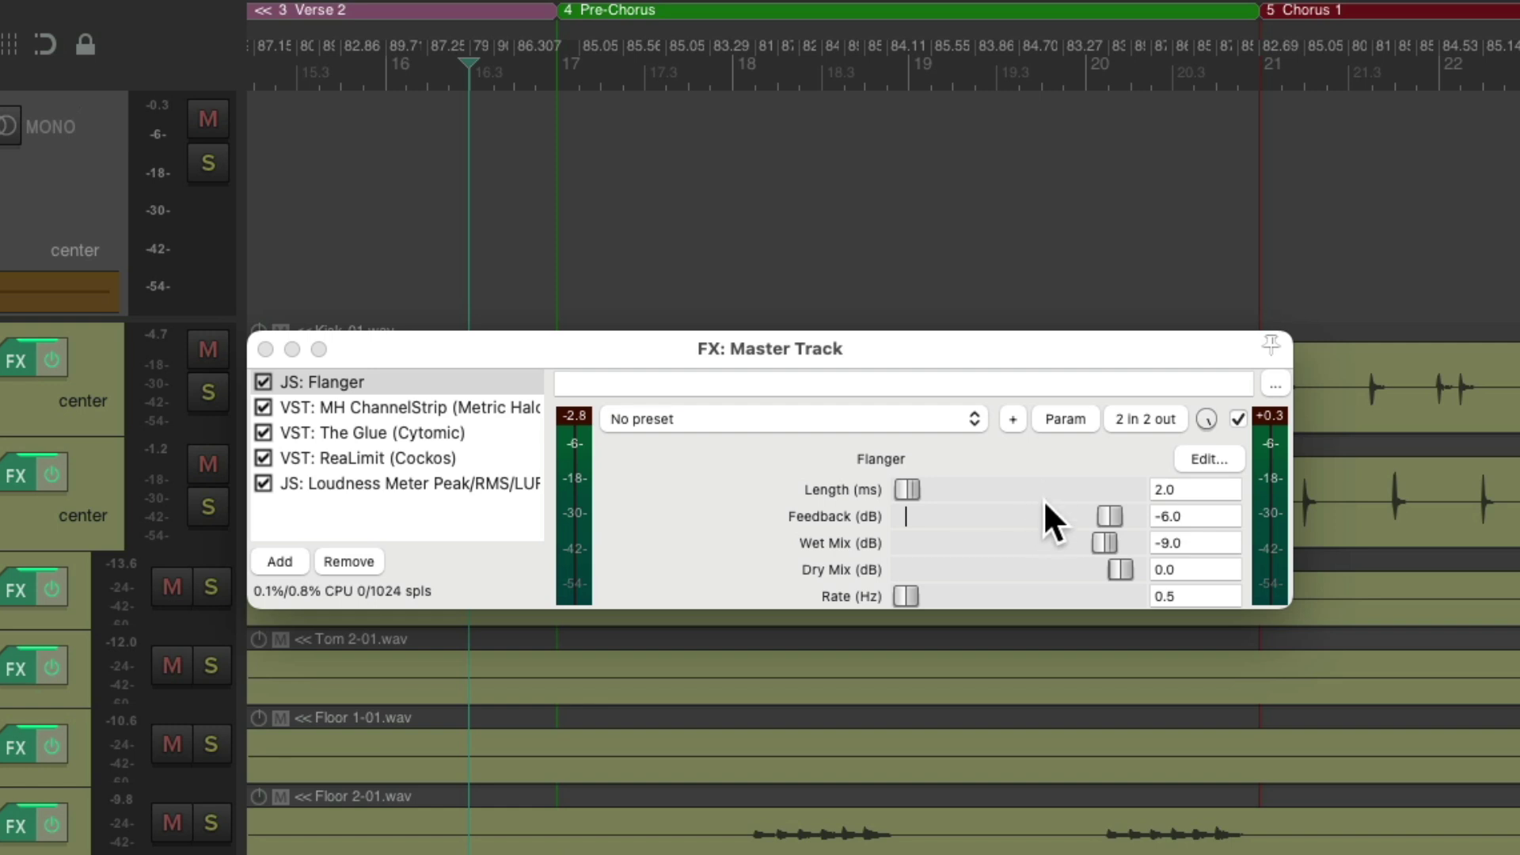
pyautogui.moveTo(1181, 349); pyautogui.dragTo(1171, 573)
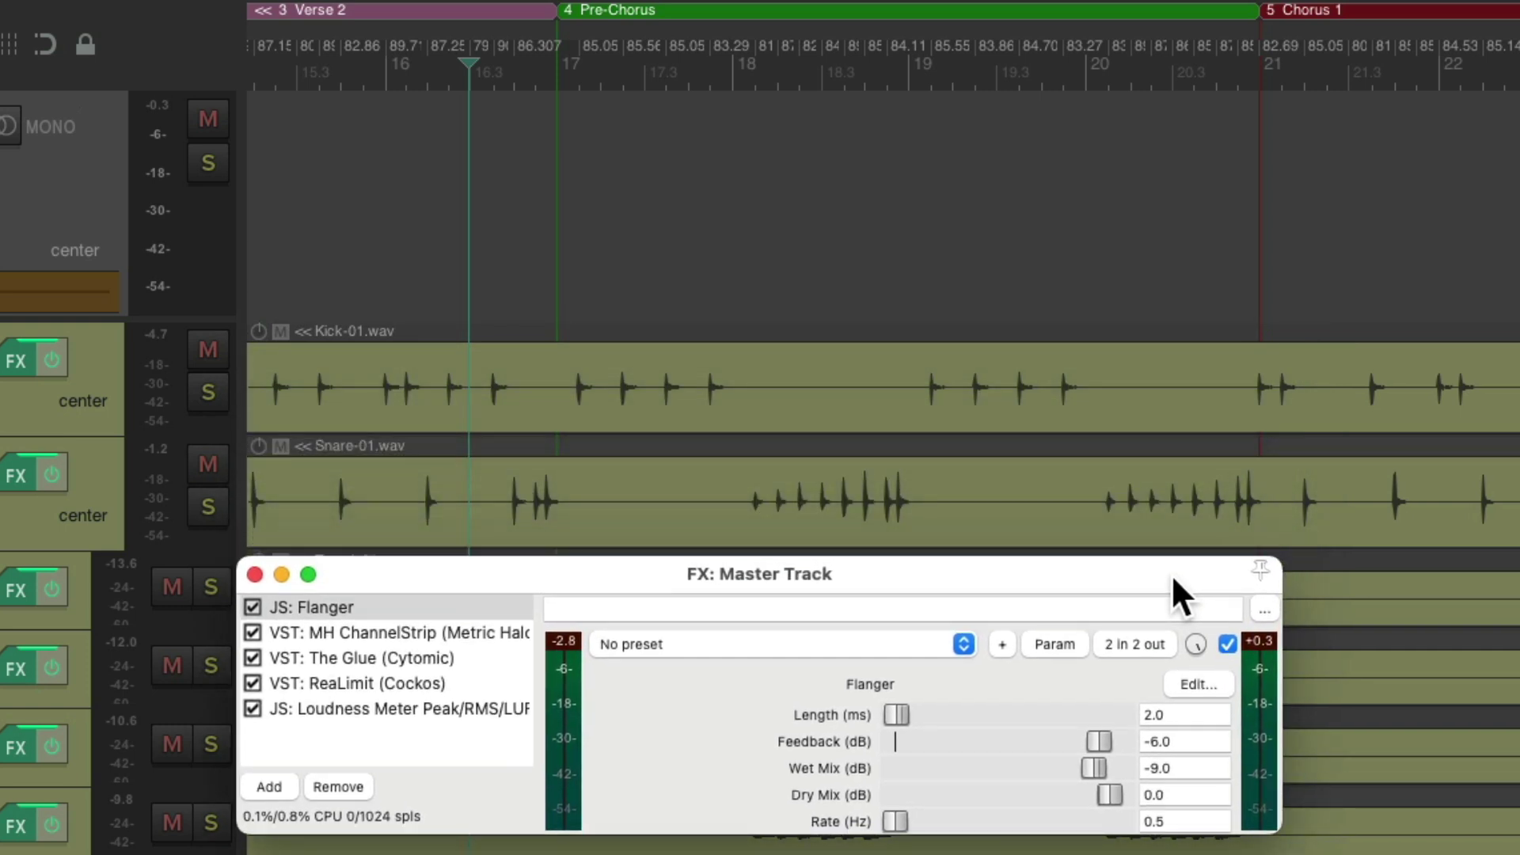
# Record a flanger bypass envelope by toggling the Flanger on and off repeatedly during playback.
pyautogui.click(1227, 643)
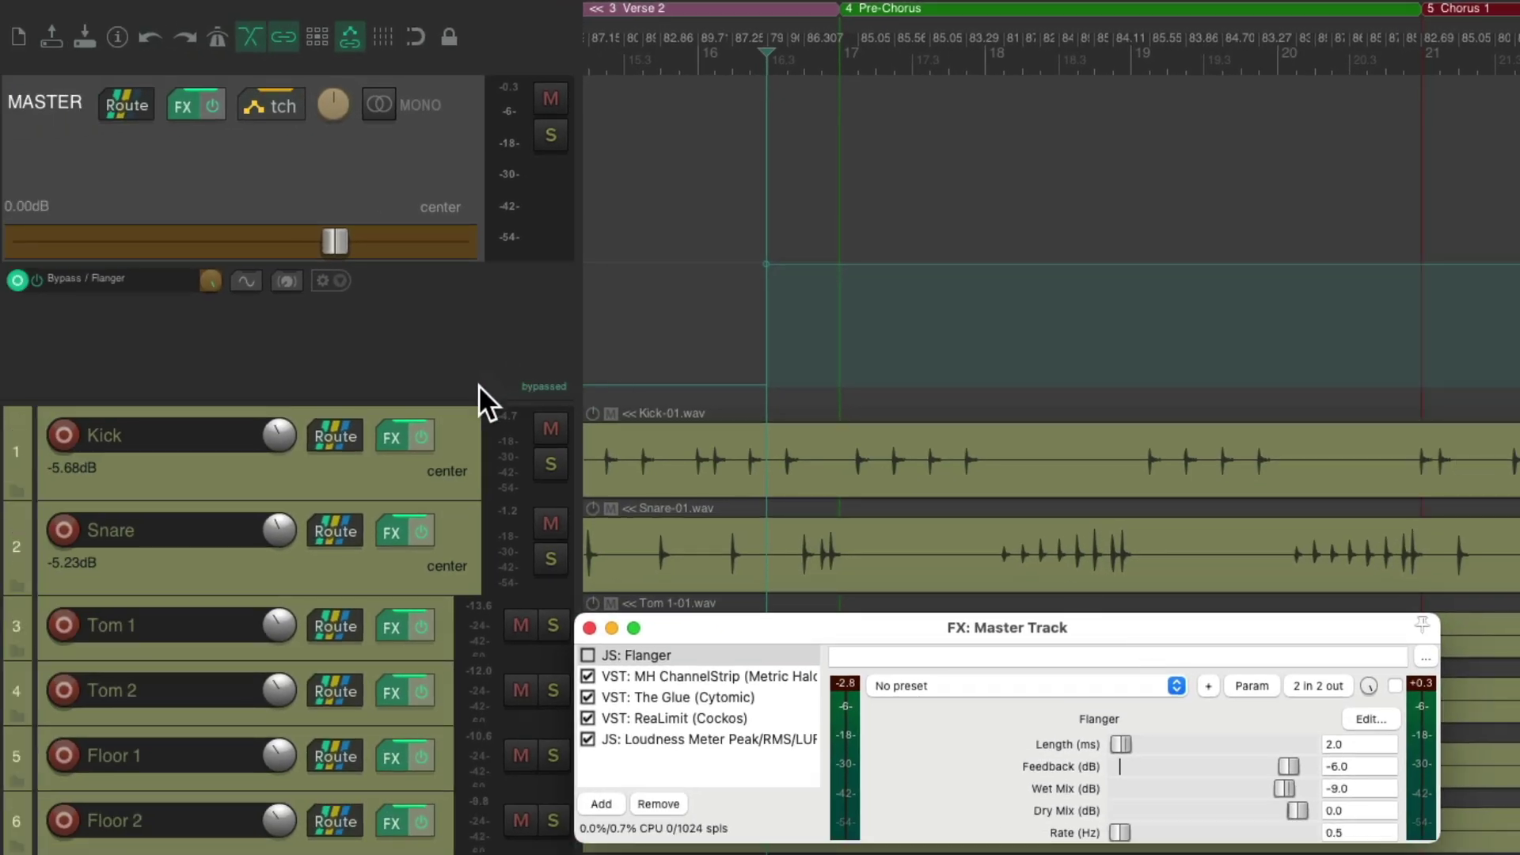
pyautogui.moveTo(478, 396); pyautogui.dragTo(460, 578)
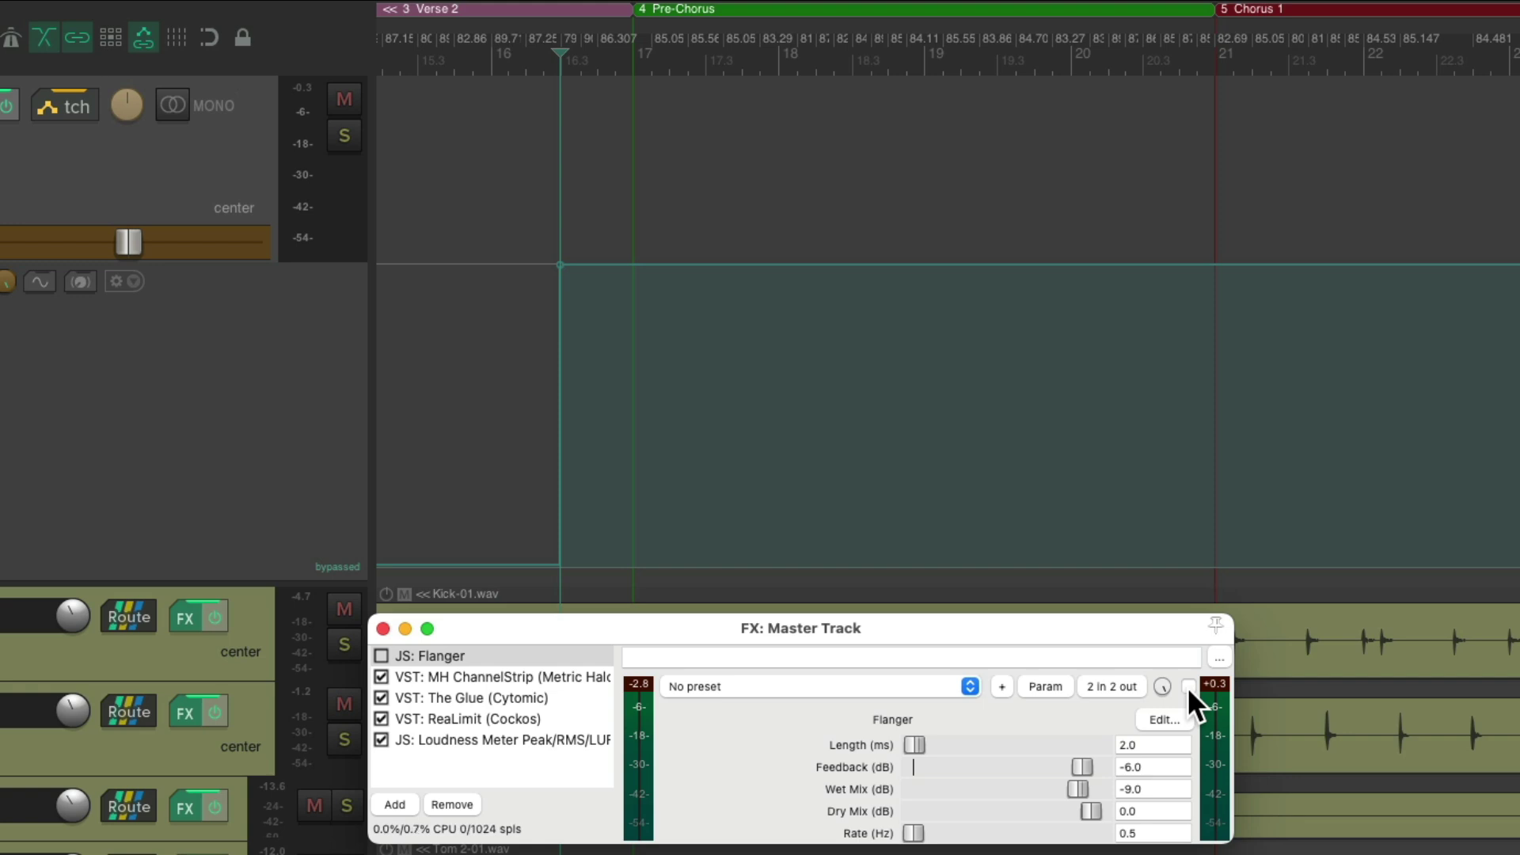
pyautogui.press('space')
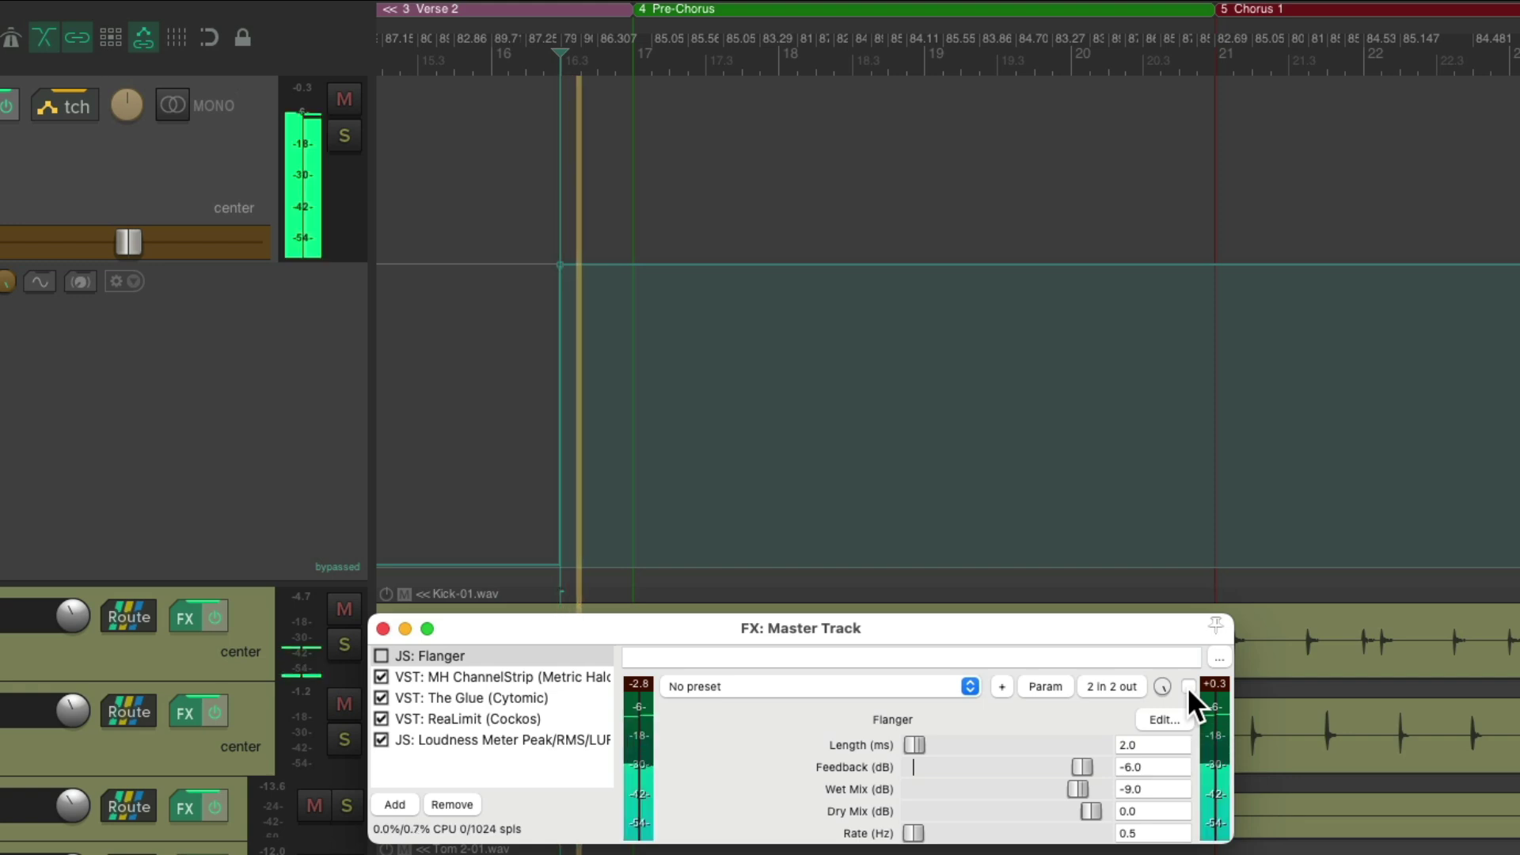
pyautogui.click(1187, 686)
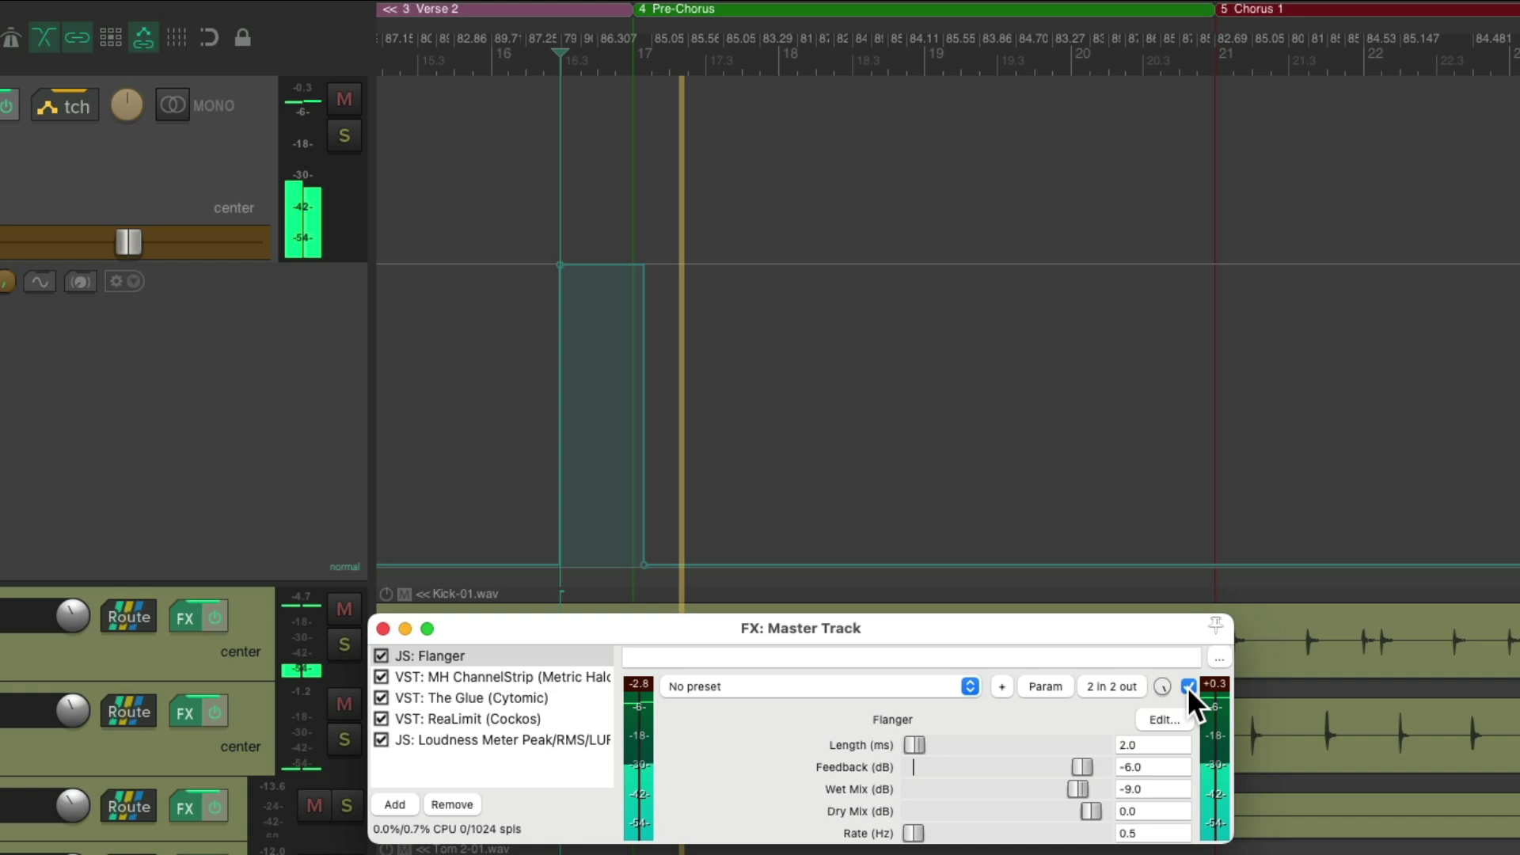
pyautogui.click(1186, 686)
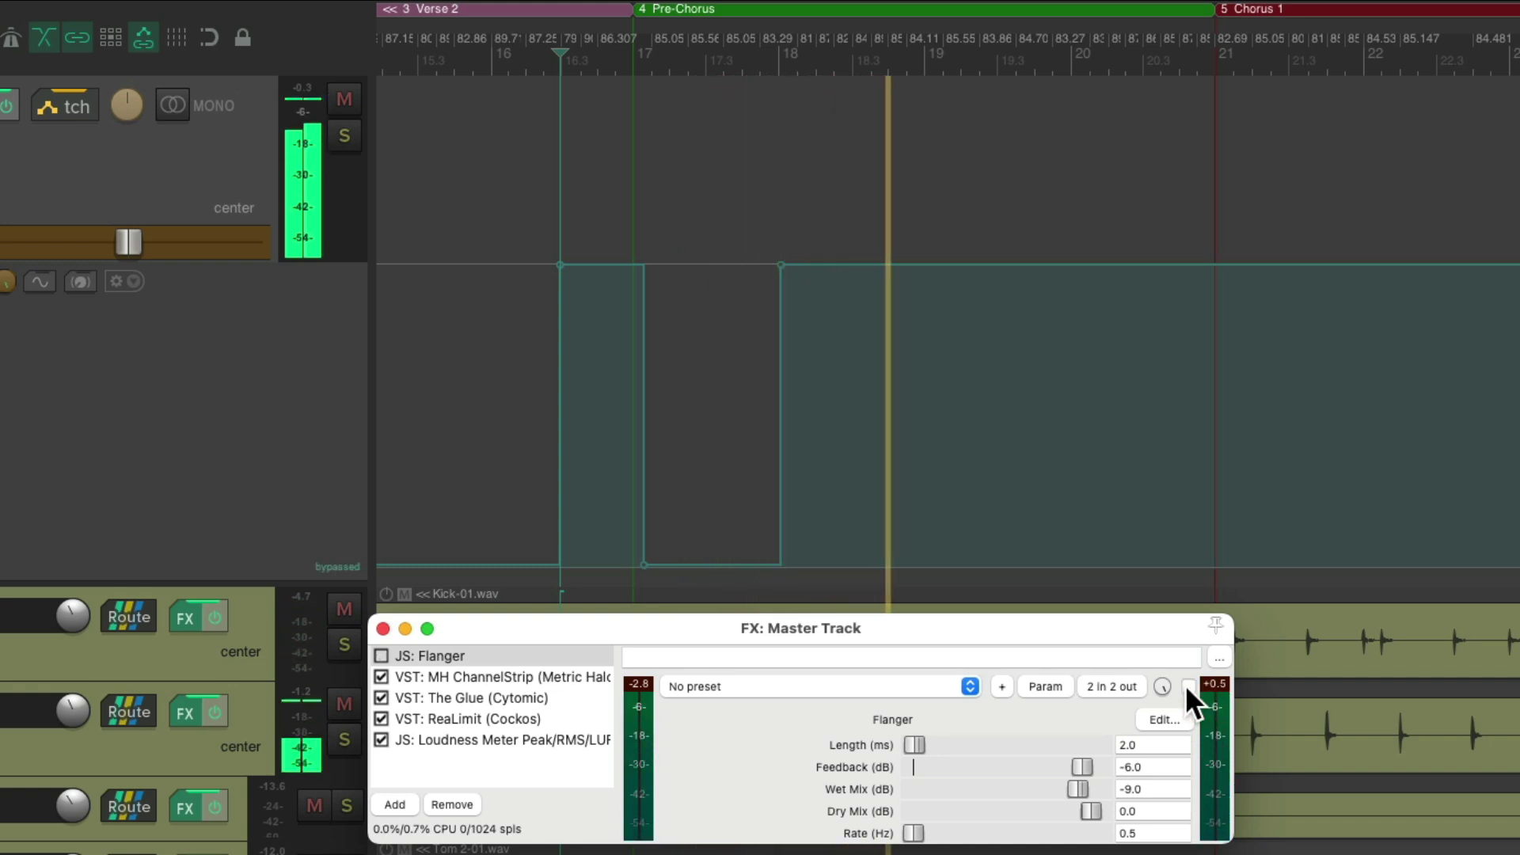
pyautogui.click(1187, 686)
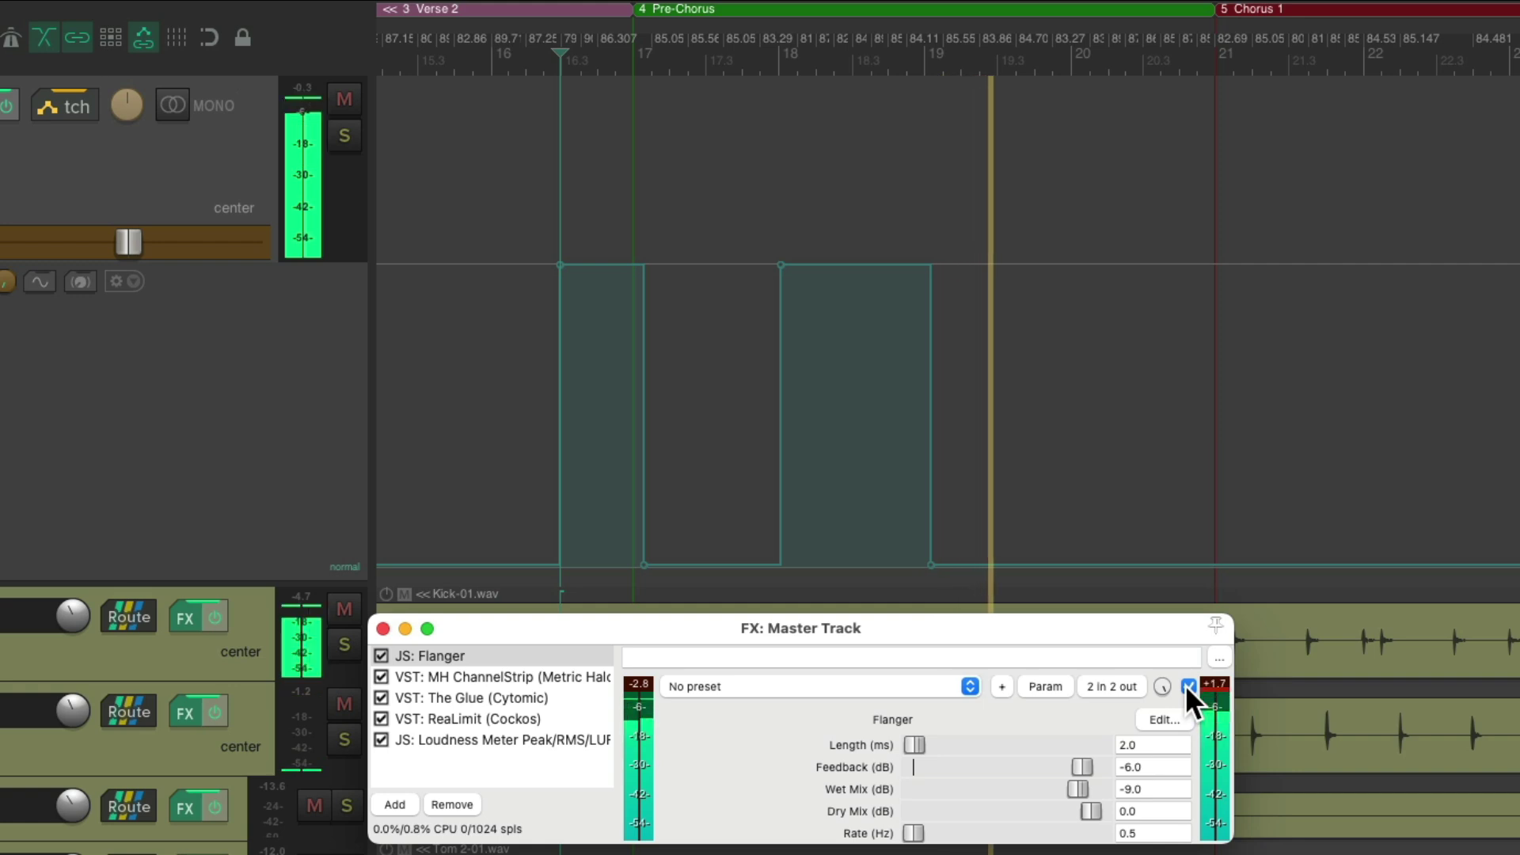
pyautogui.click(1187, 687)
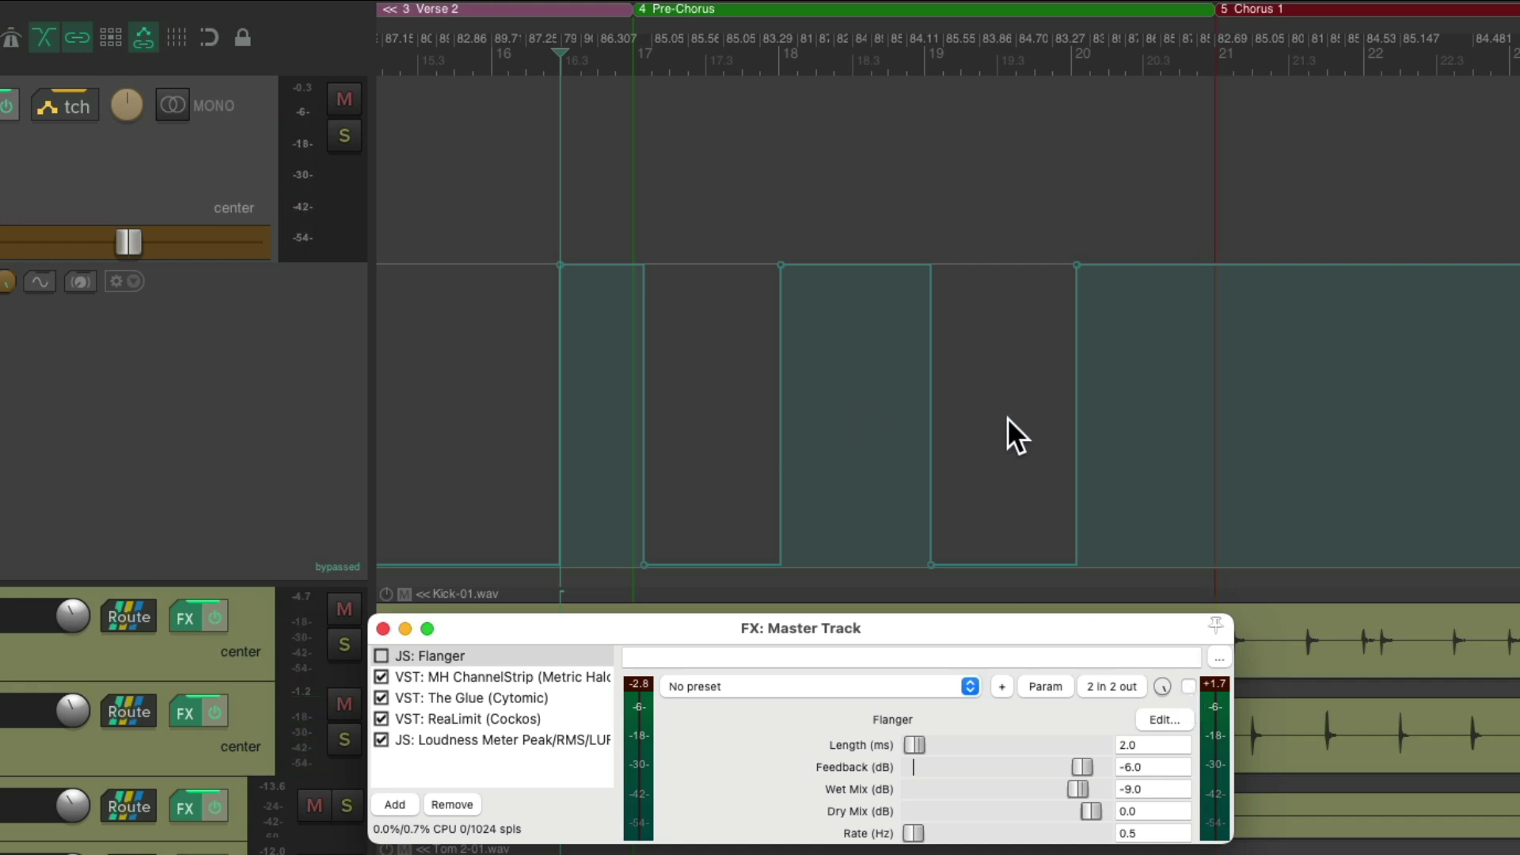
# Play back the bypass automation, then clear and remove the bypass envelope completely.
pyautogui.press('space')
pyautogui.rightClick(606, 267)
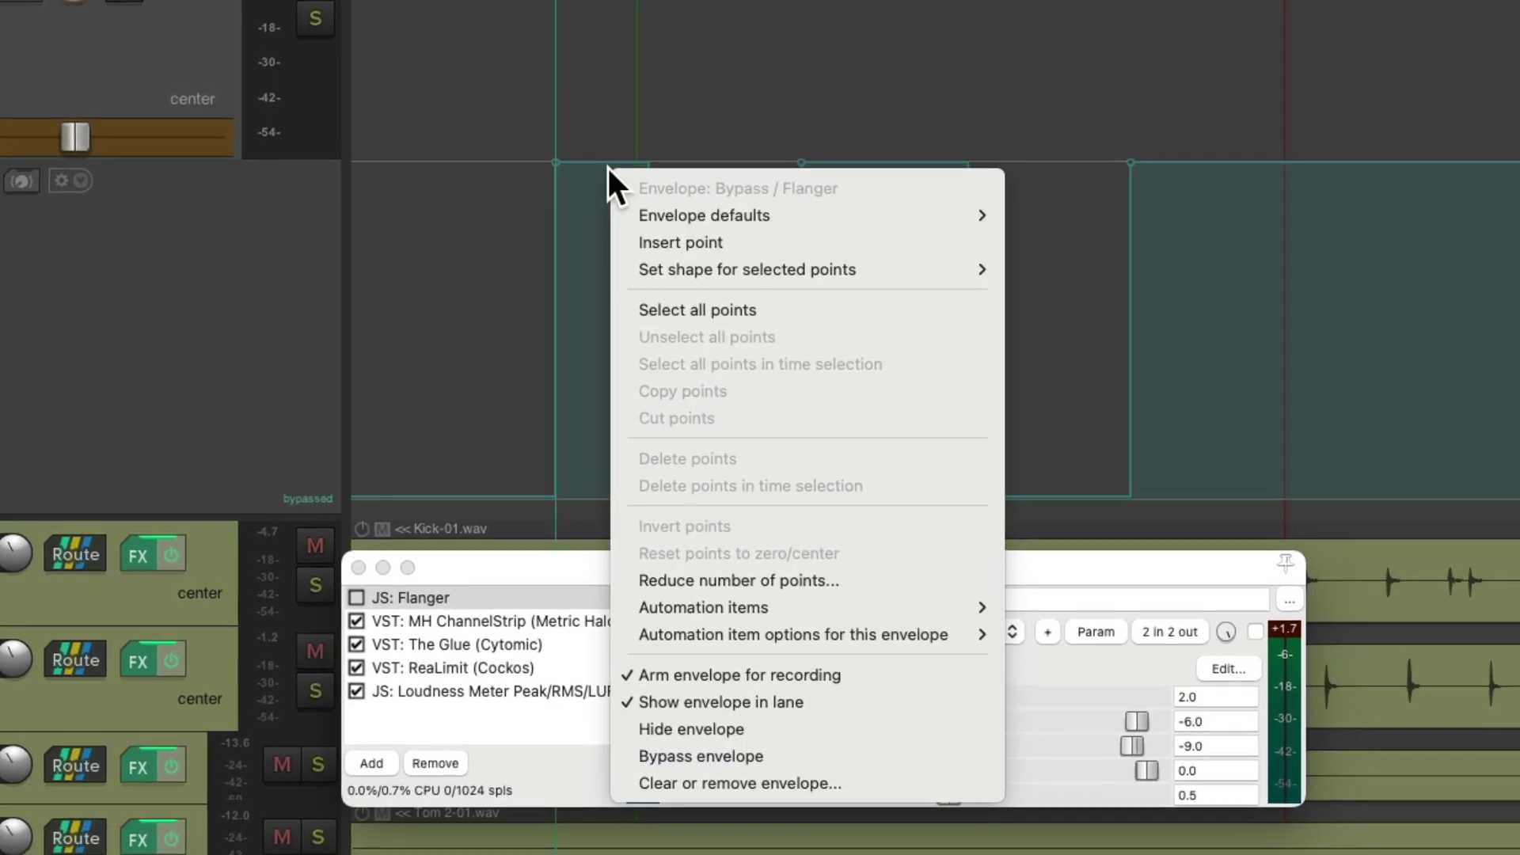
pyautogui.click(796, 814)
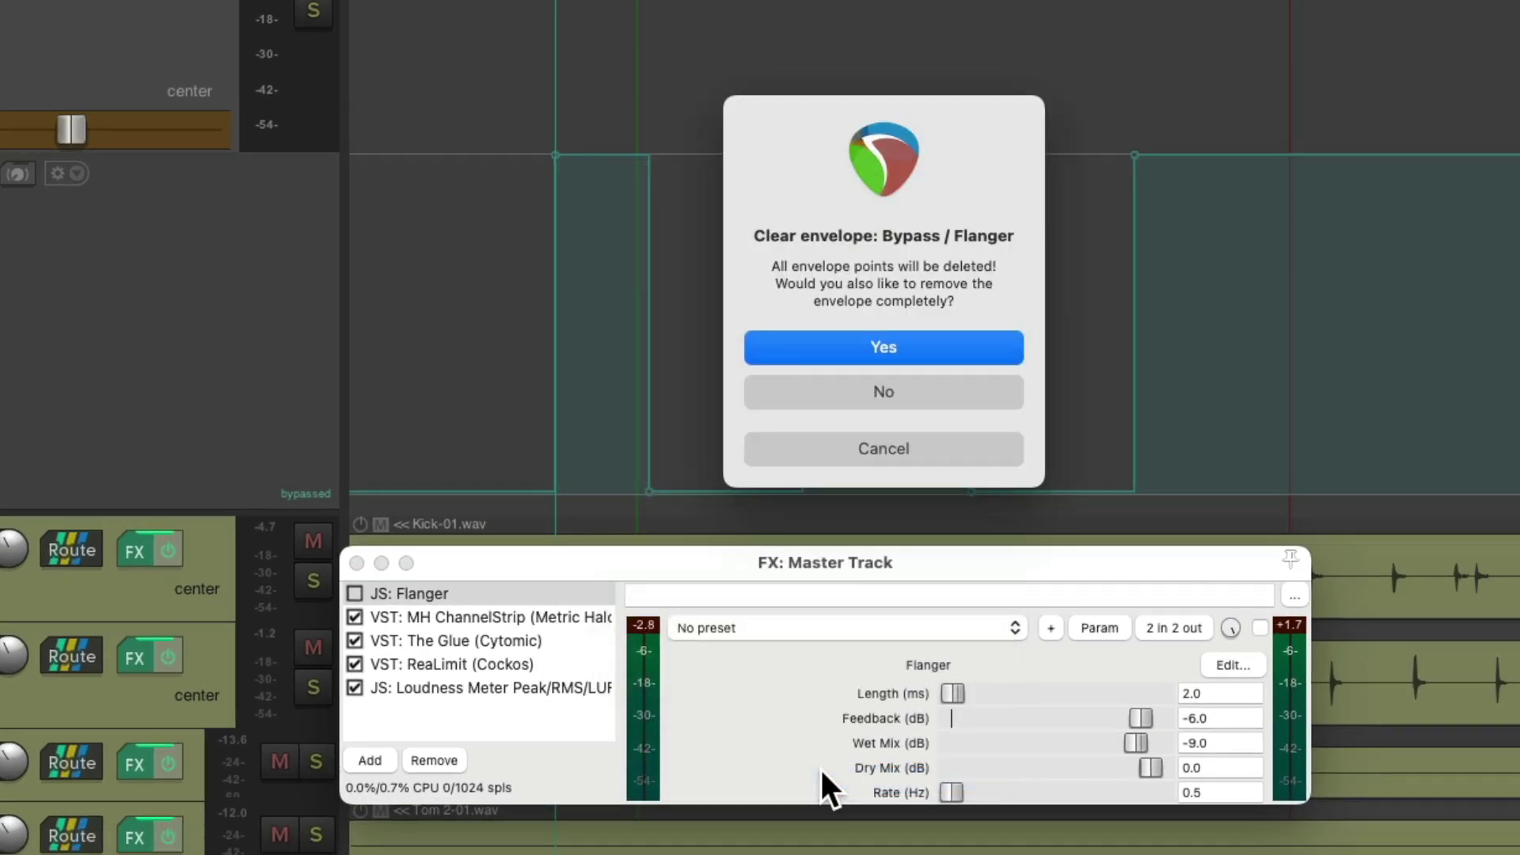
pyautogui.click(808, 349)
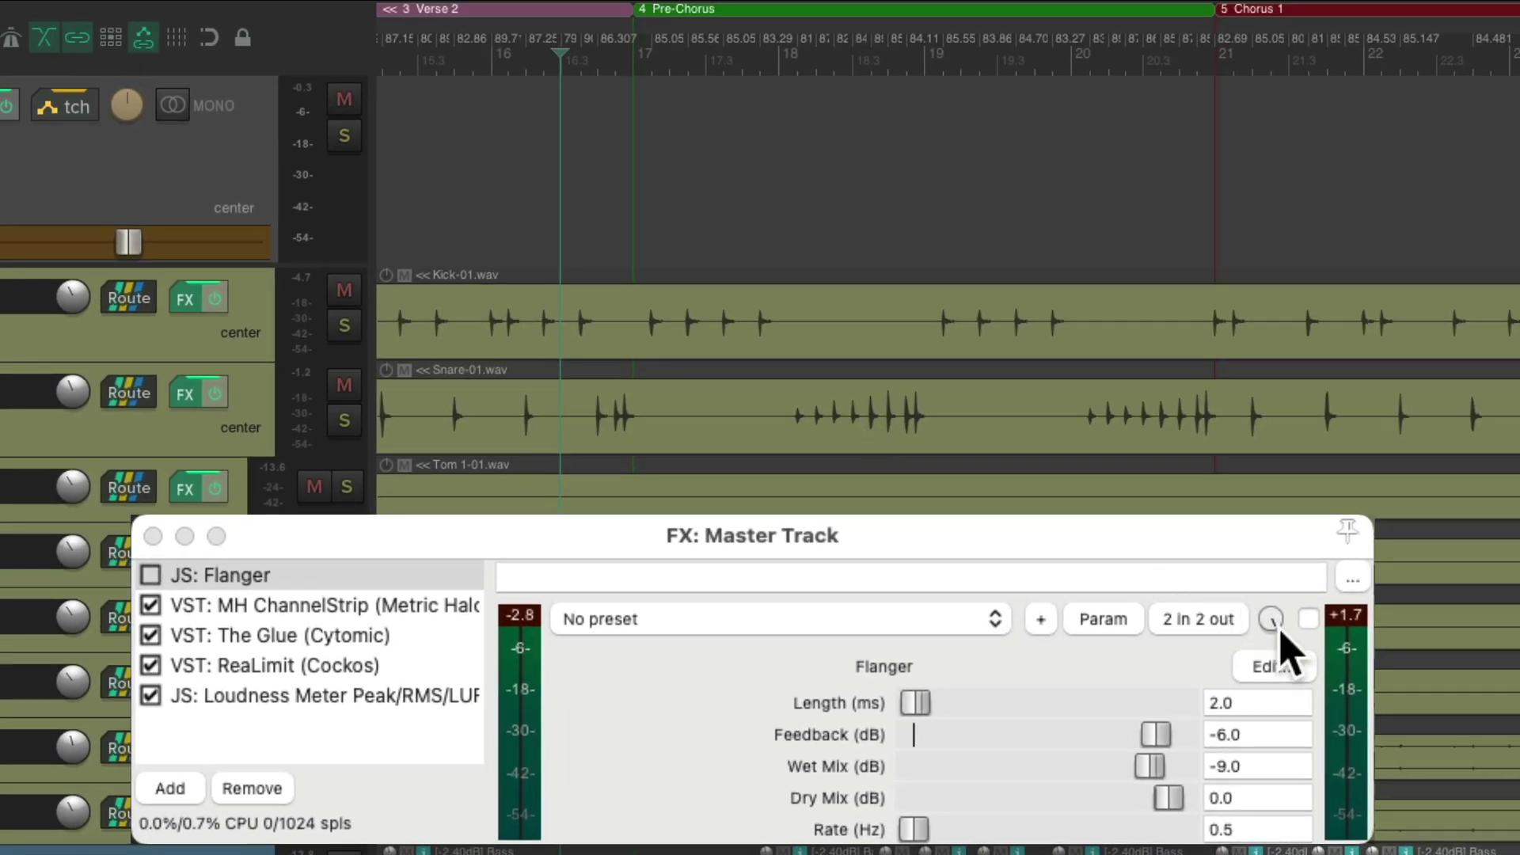
# Re-enable the Flanger, set wet to 0%, then ride it up to 100% and back while playing.
pyautogui.click(1308, 618)
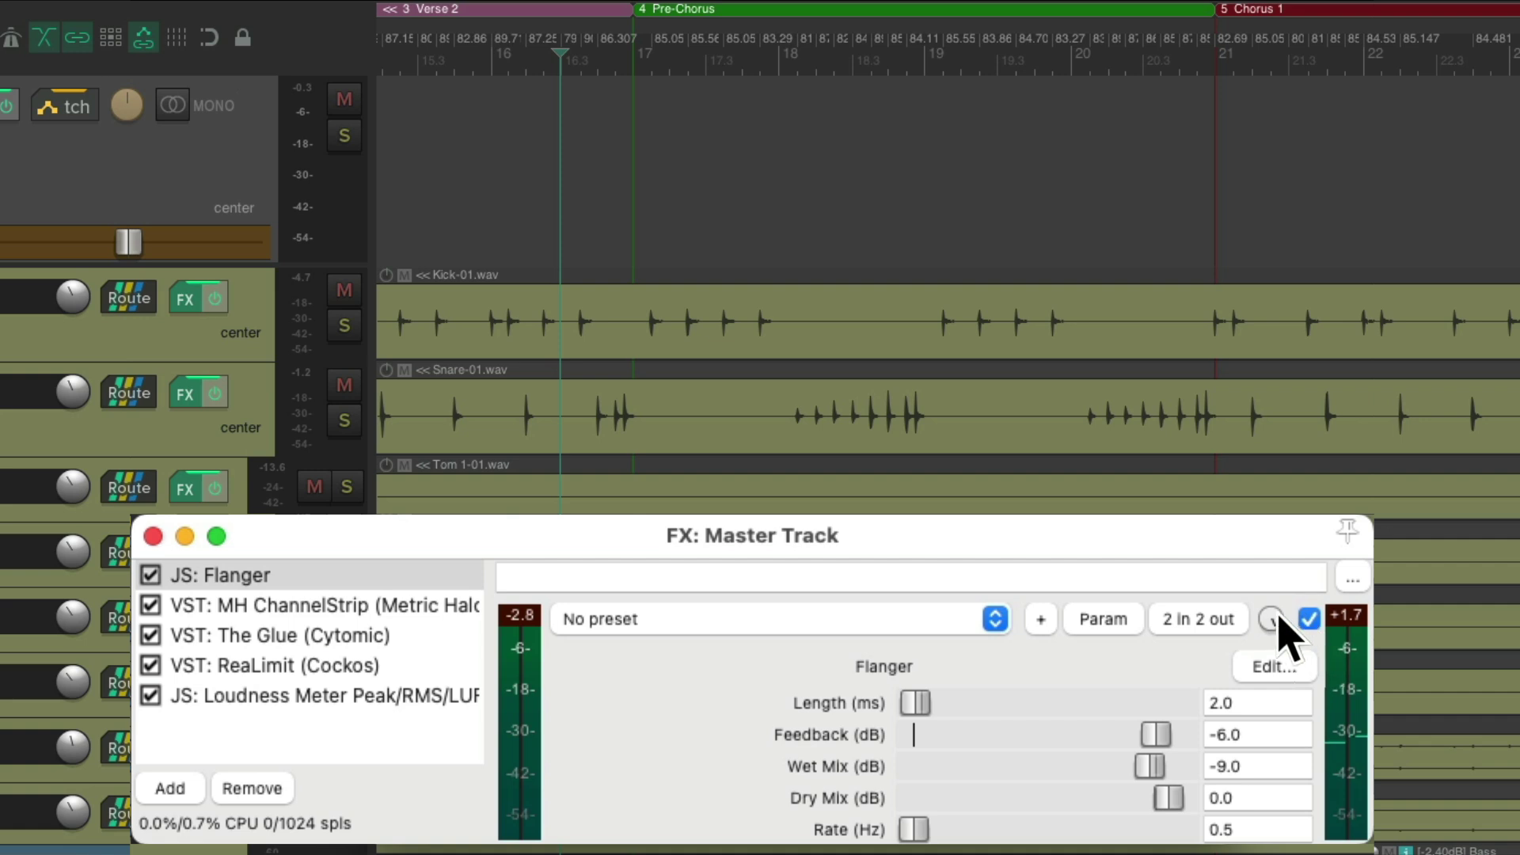
pyautogui.moveTo(1271, 626); pyautogui.dragTo(1275, 677)
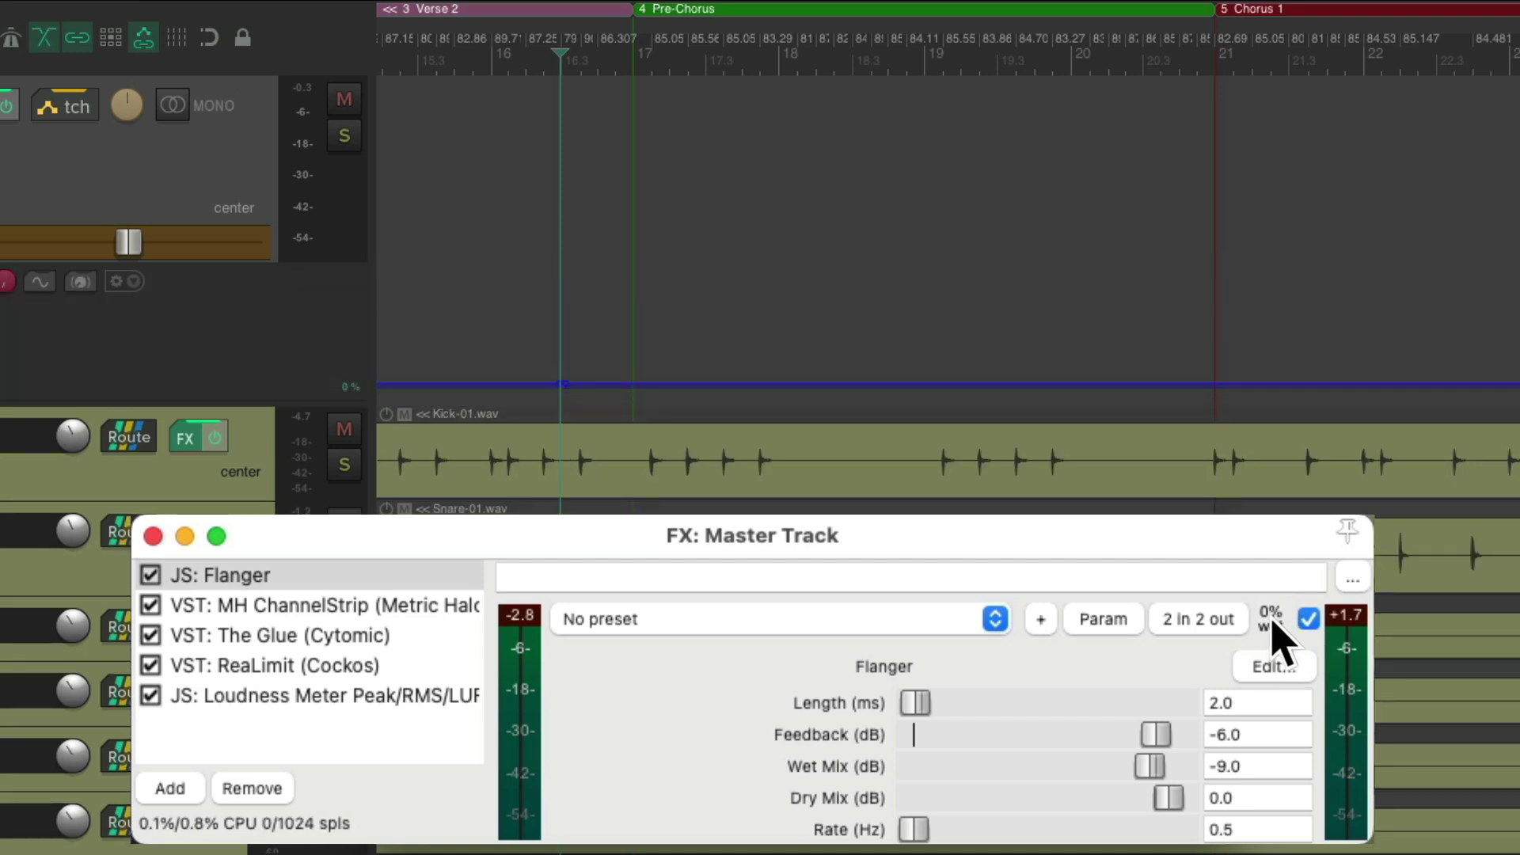
pyautogui.press('space')
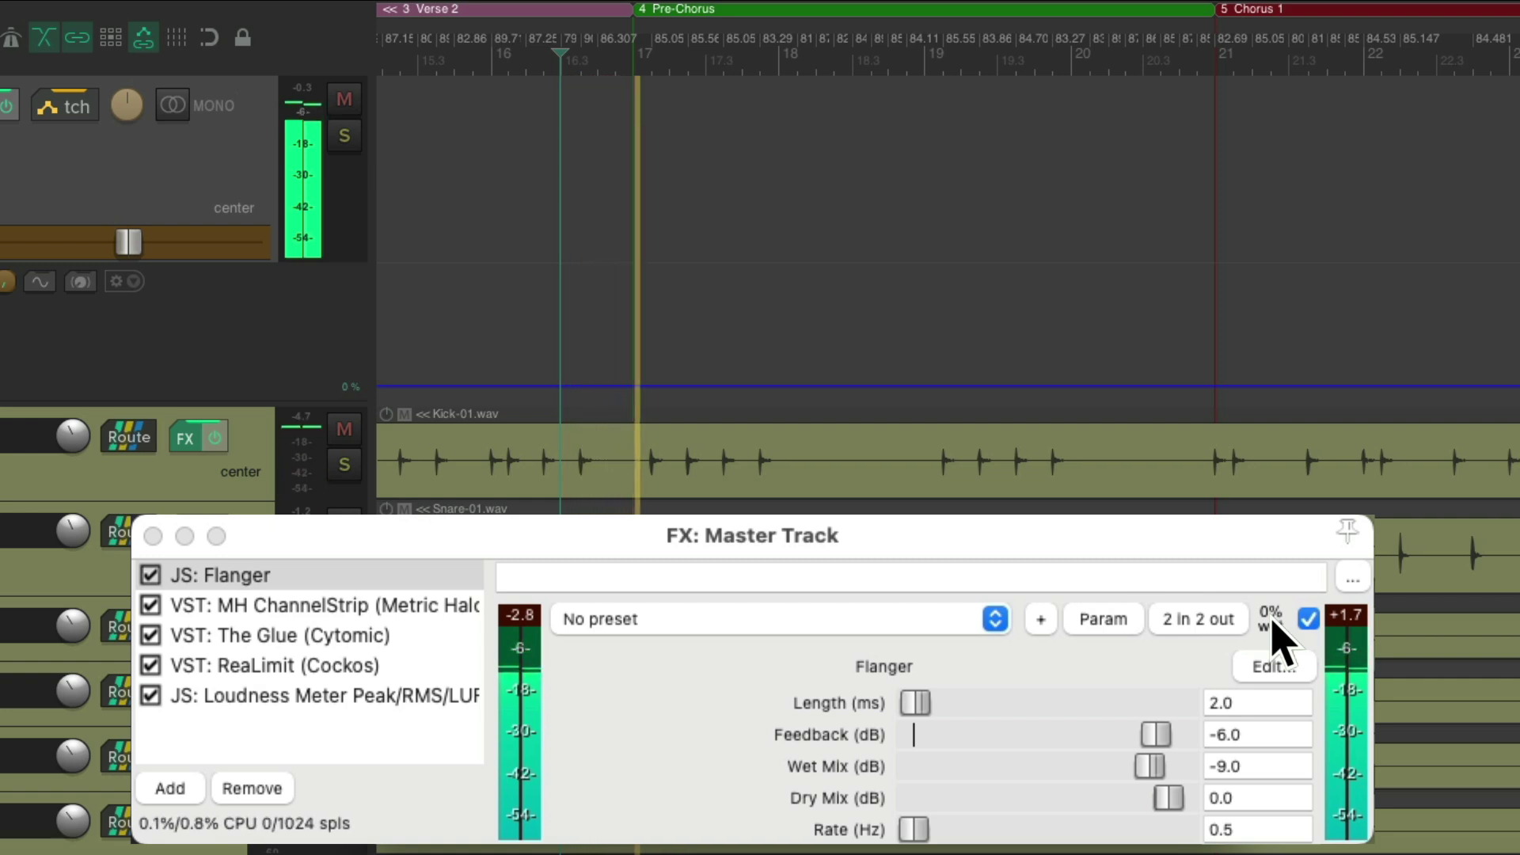
pyautogui.moveTo(1273, 626)
pyautogui.mouseDown()
pyautogui.moveTo(1259, 537)
pyautogui.moveTo(1267, 645)
pyautogui.moveTo(1262, 577)
pyautogui.mouseUp()
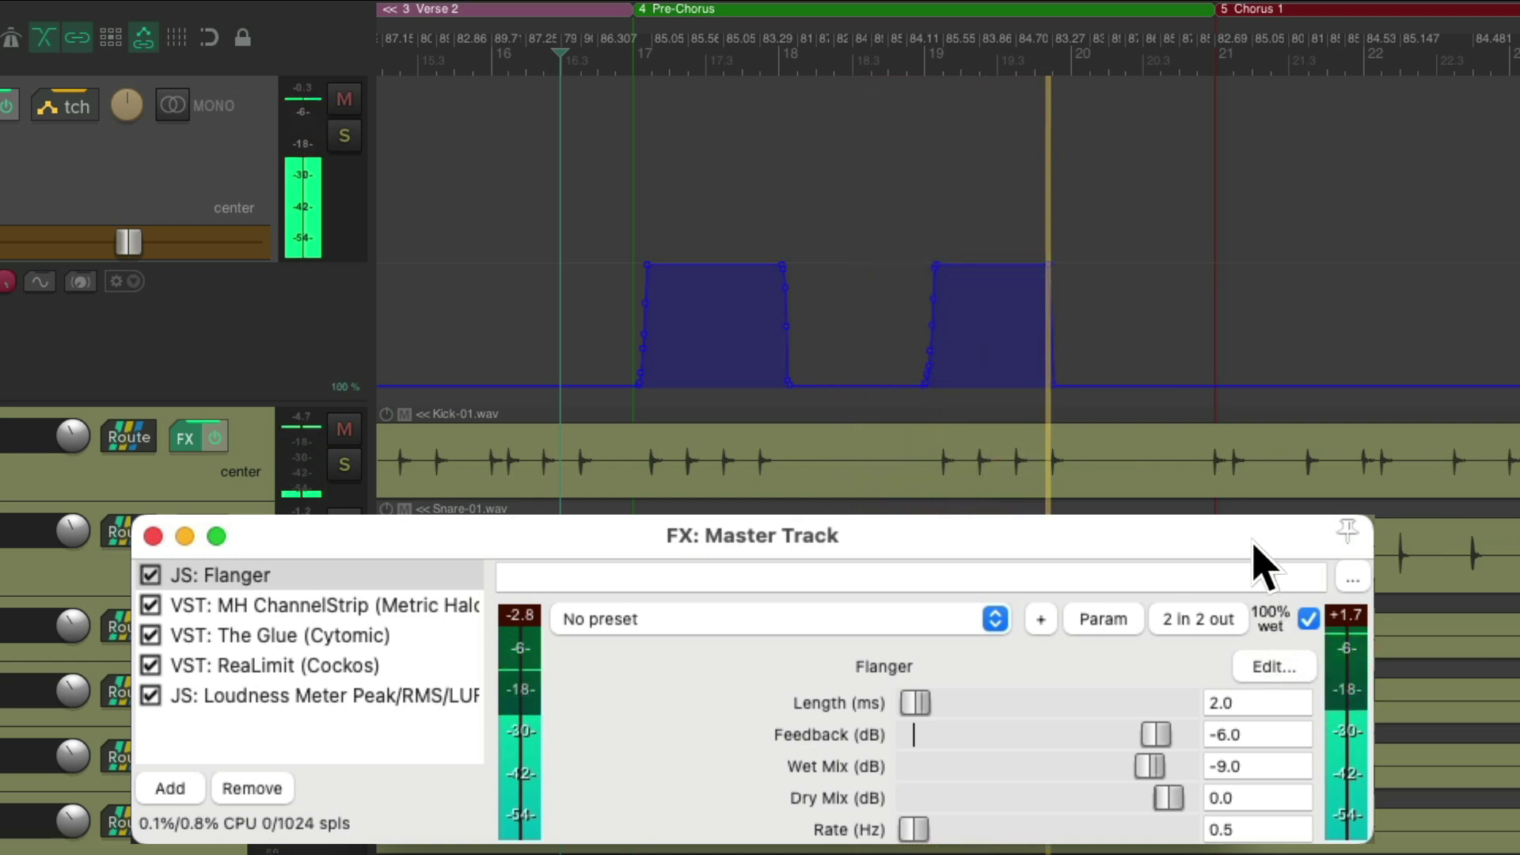
pyautogui.moveTo(1254, 550)
pyautogui.mouseDown()
pyautogui.moveTo(1267, 642)
pyautogui.moveTo(1253, 542)
pyautogui.moveTo(1272, 637)
pyautogui.mouseUp()
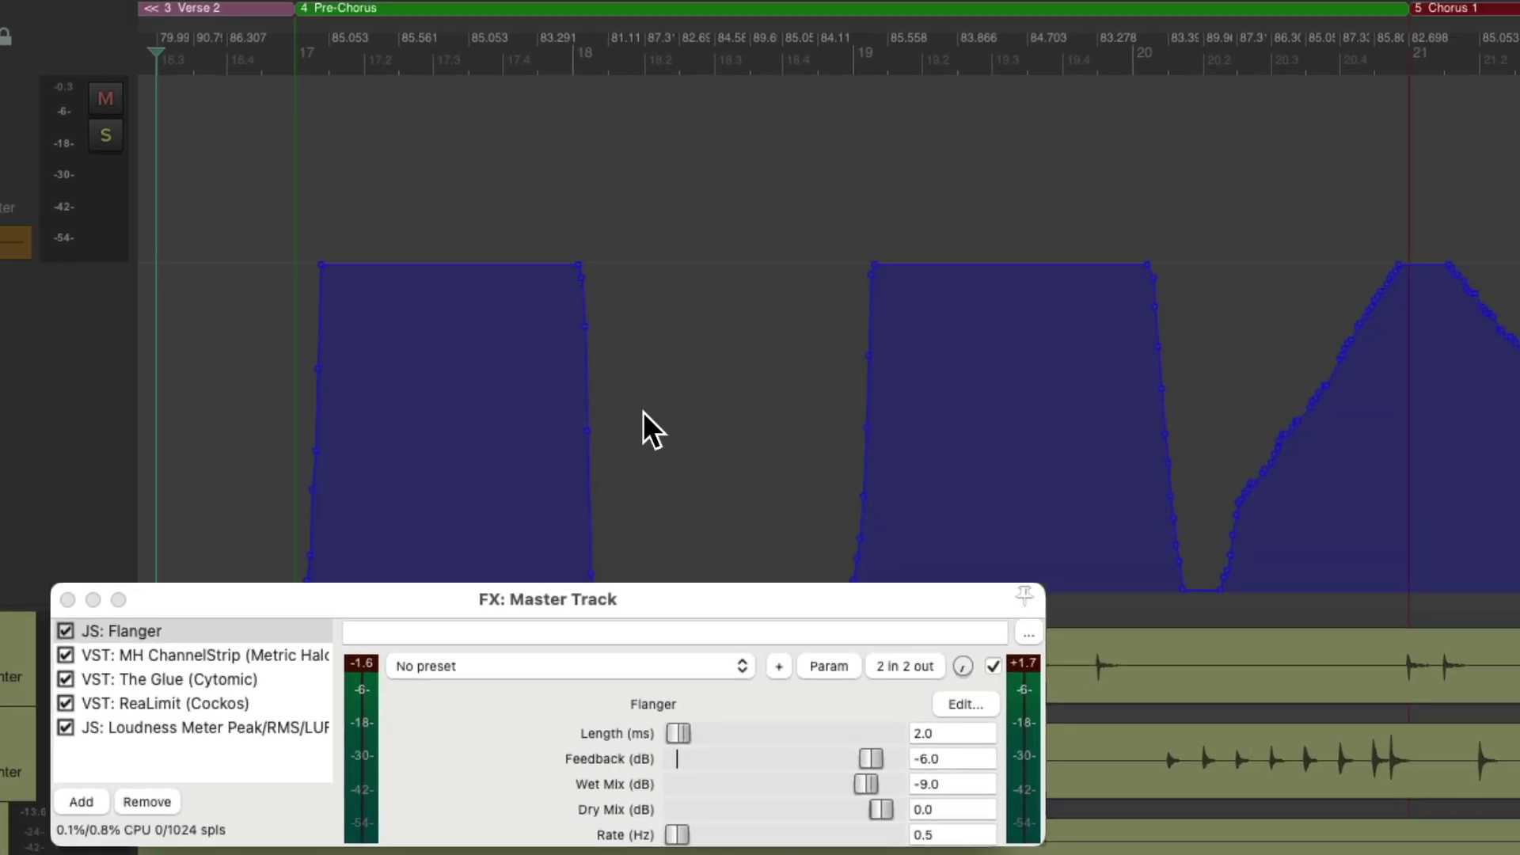
pyautogui.press('space')
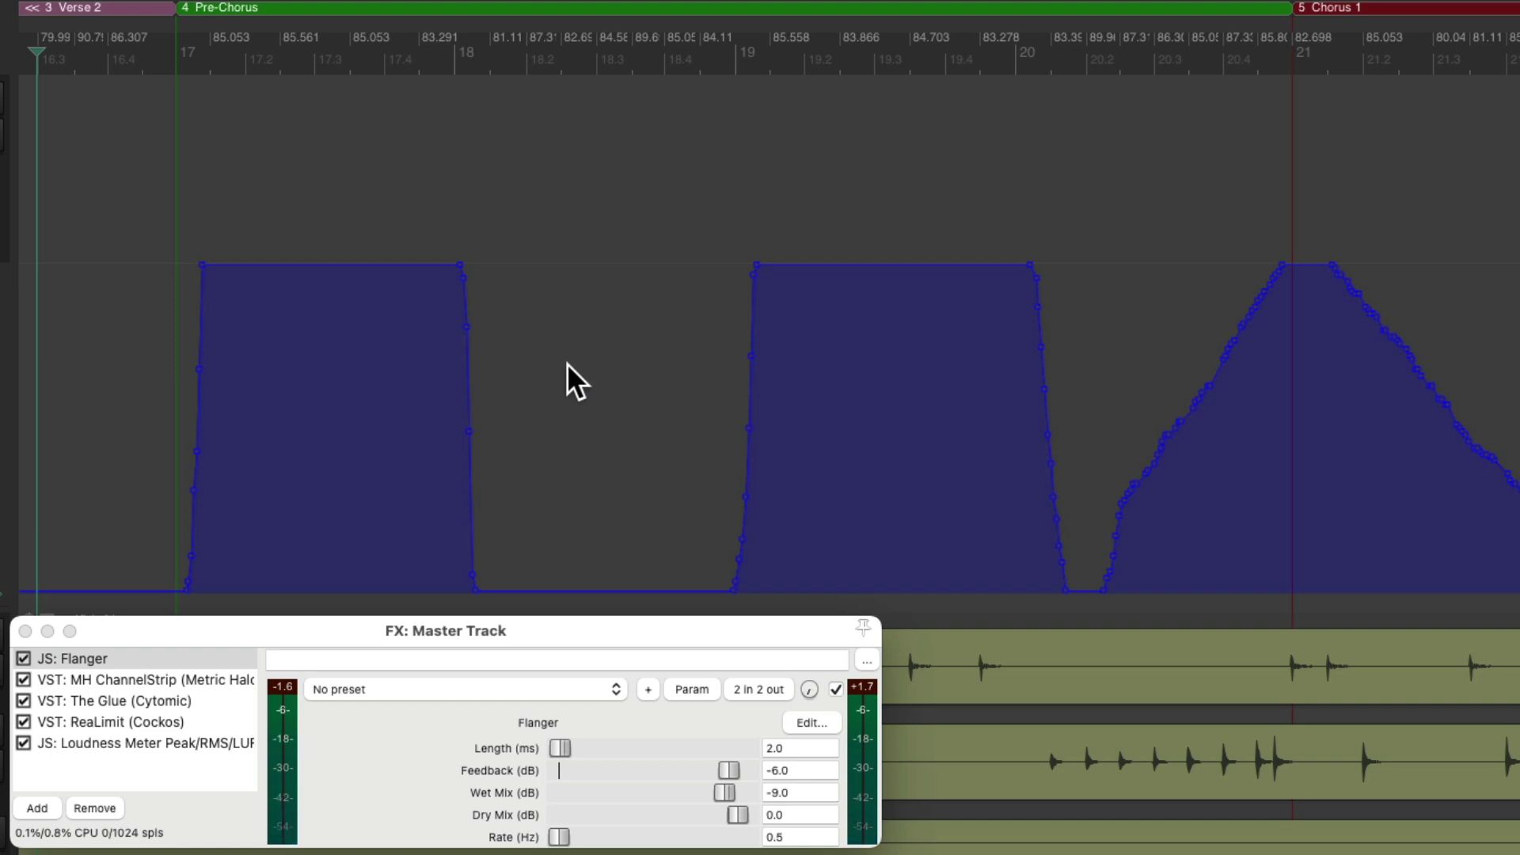
# Clear all points from the Wet / Flanger envelope while keeping it, and turn on the grid.
pyautogui.rightClick(444, 271)
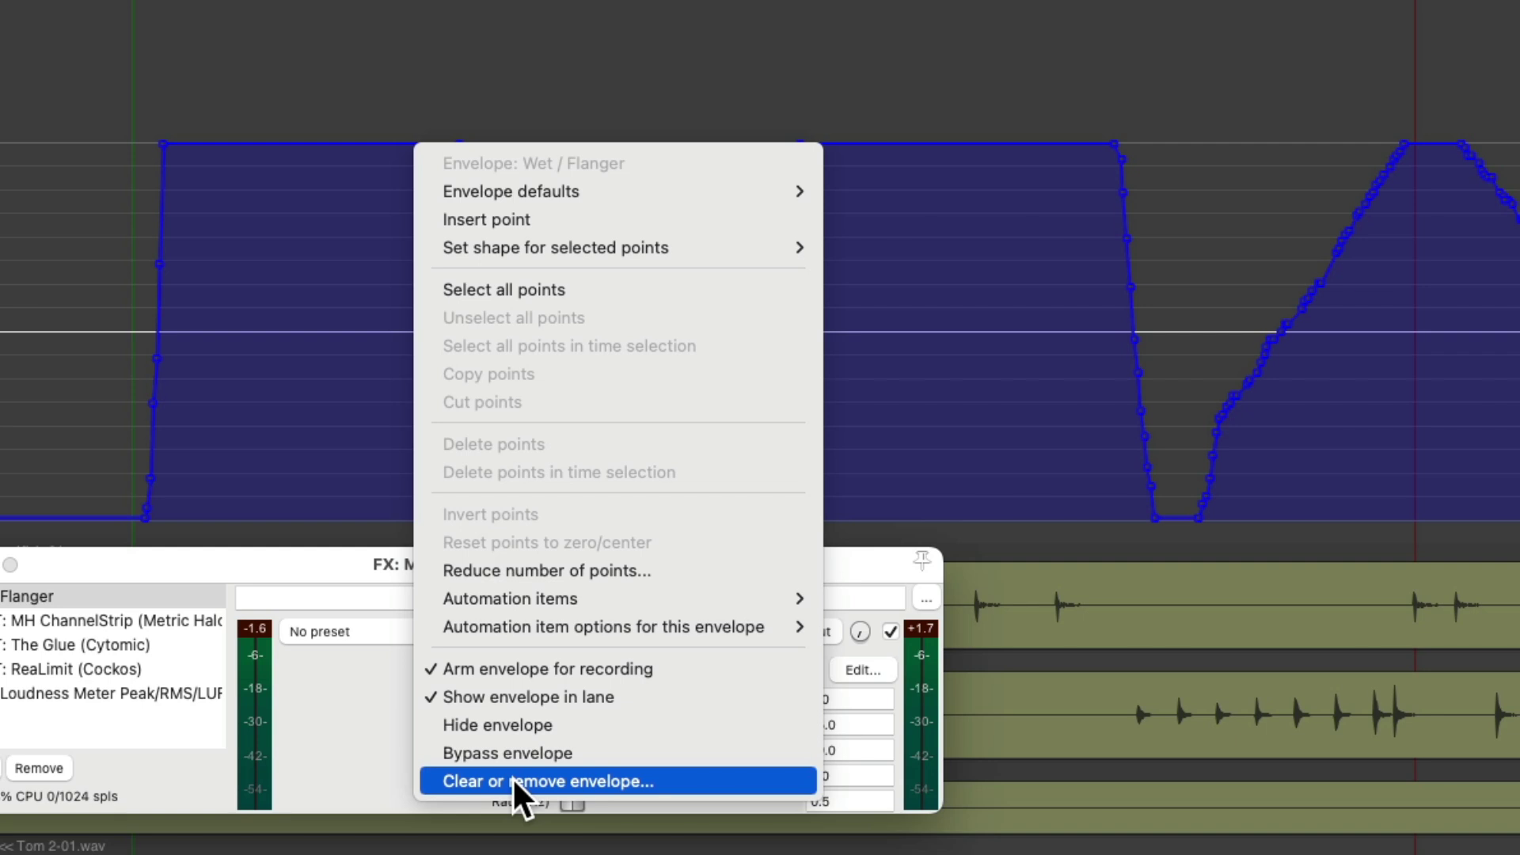
pyautogui.click(512, 776)
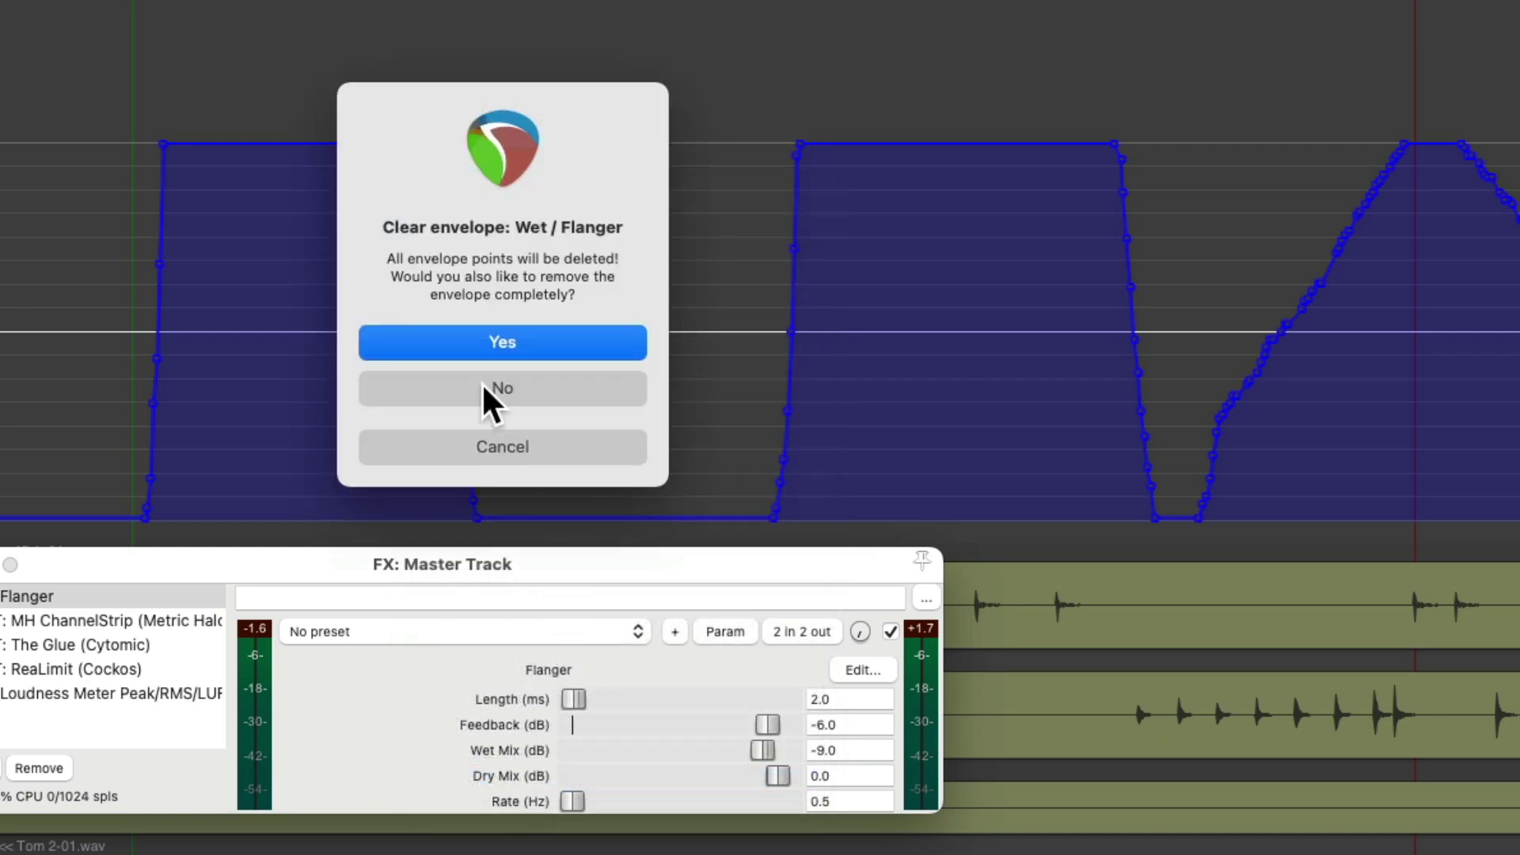
pyautogui.click(483, 387)
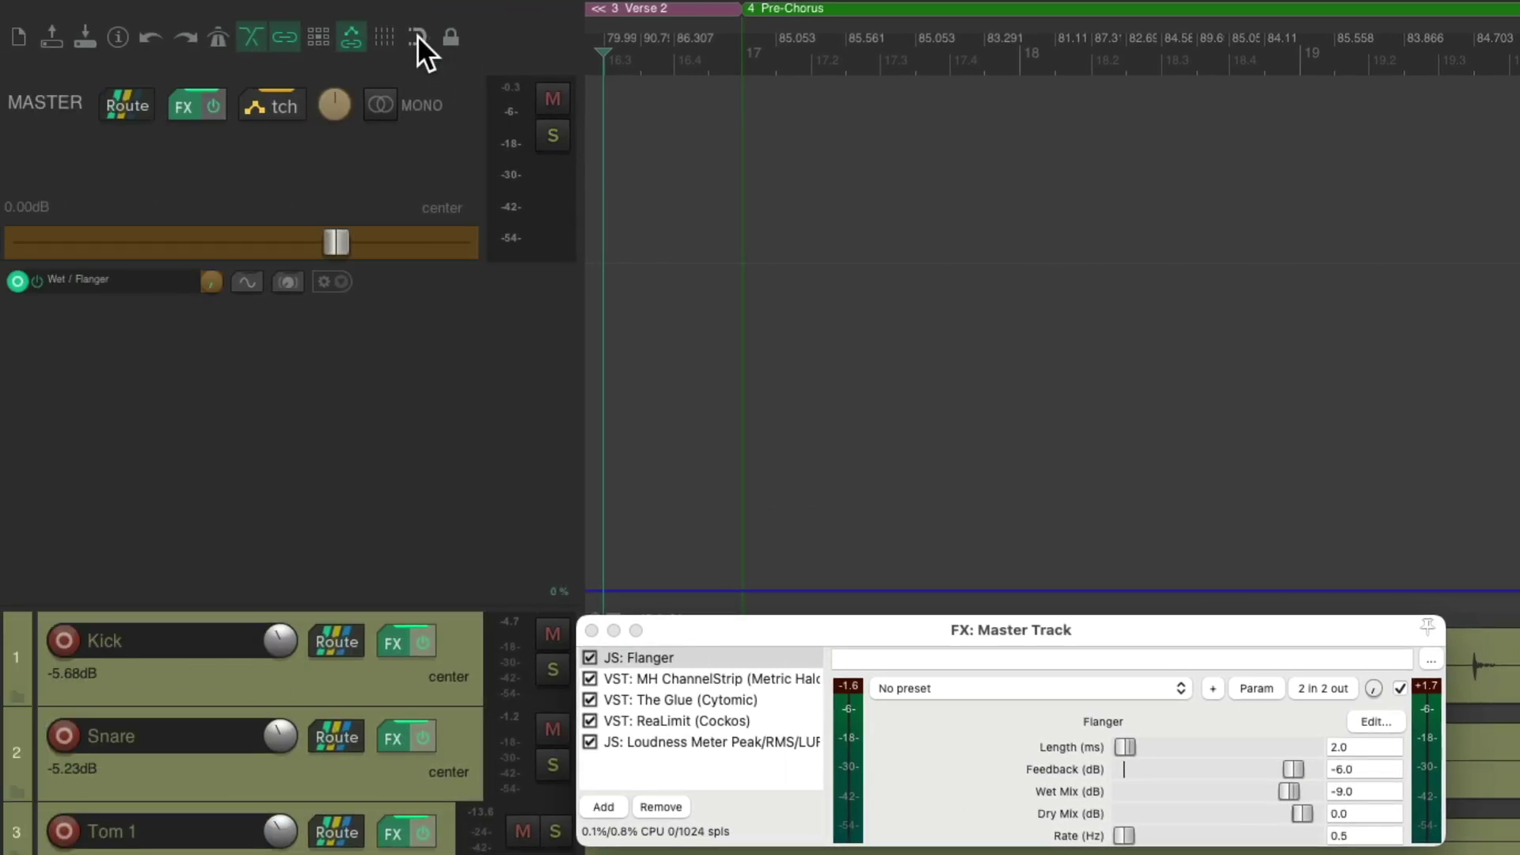
pyautogui.click(388, 35)
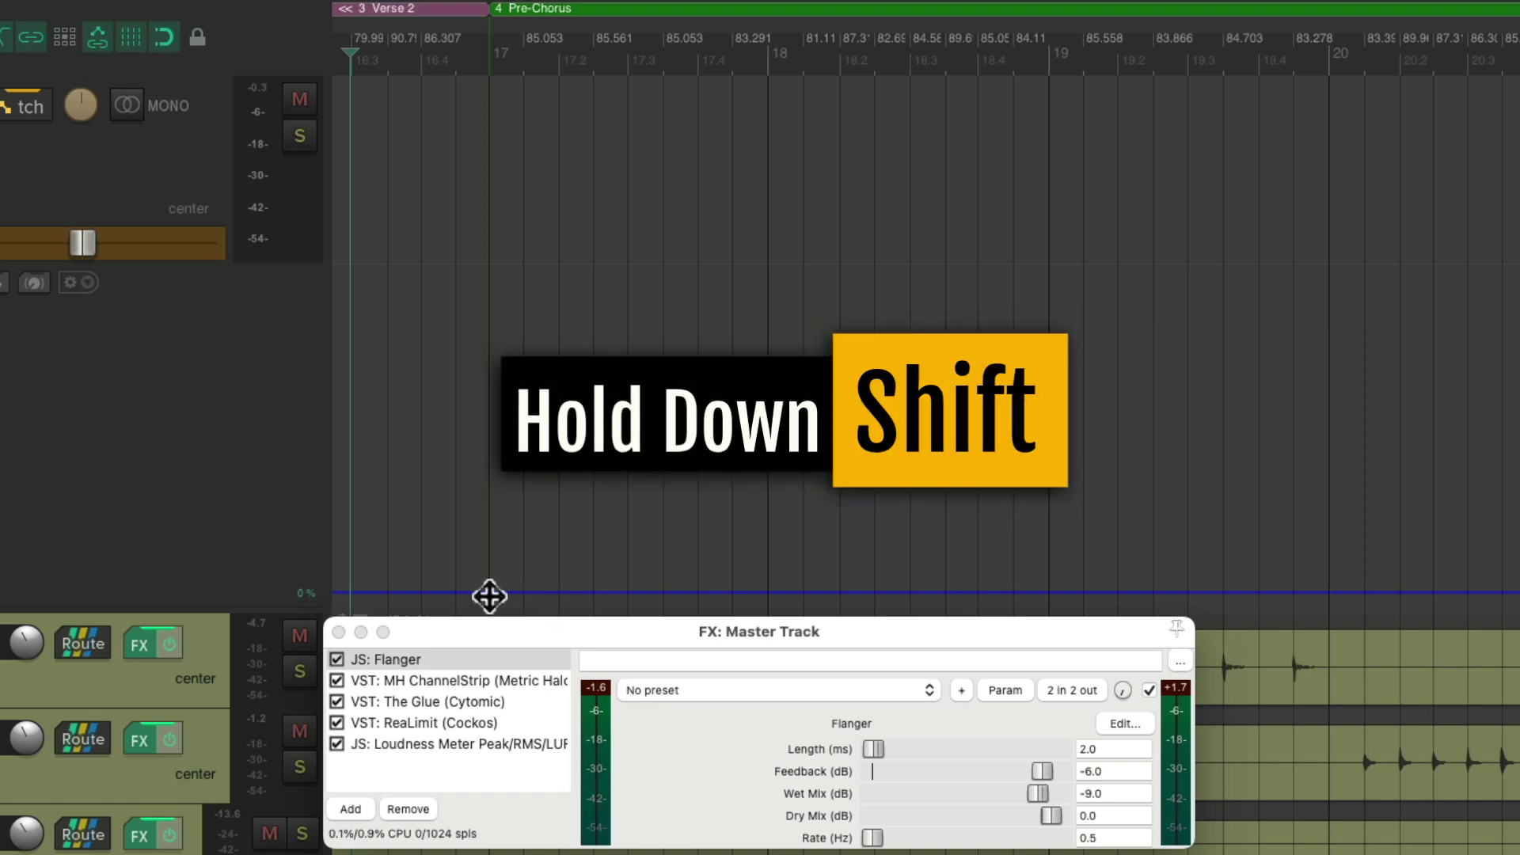
# Draw a 100% wet bump ramping up at bar 17 and back to 0% after bar 18, checking by playback.
pyautogui.keyDown('shift'); pyautogui.click(489, 593); pyautogui.keyUp('shift')
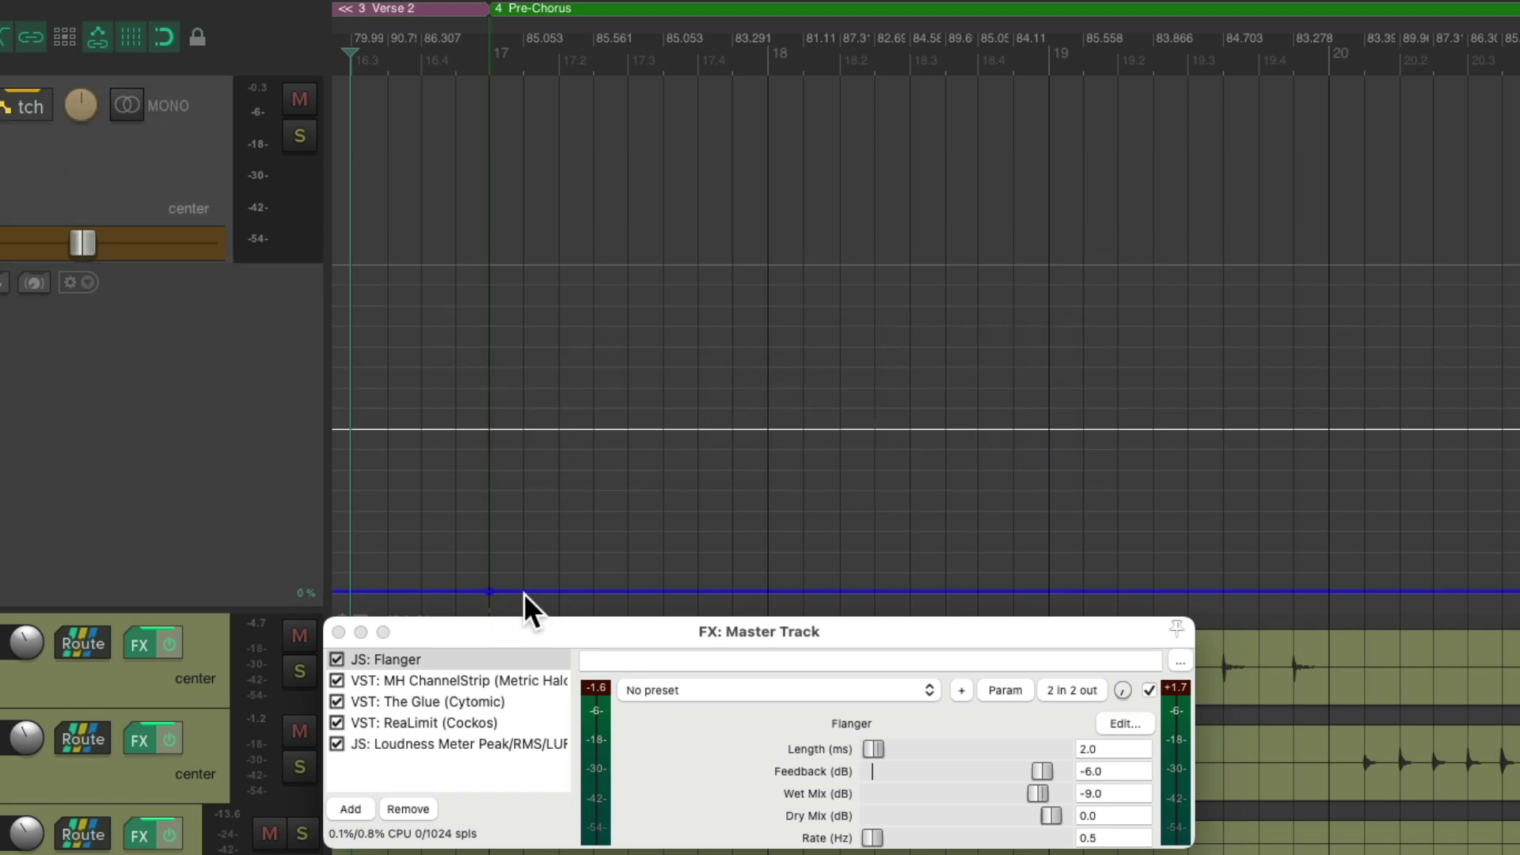
pyautogui.moveTo(526, 592); pyautogui.dragTo(531, 255)
pyautogui.press('space')
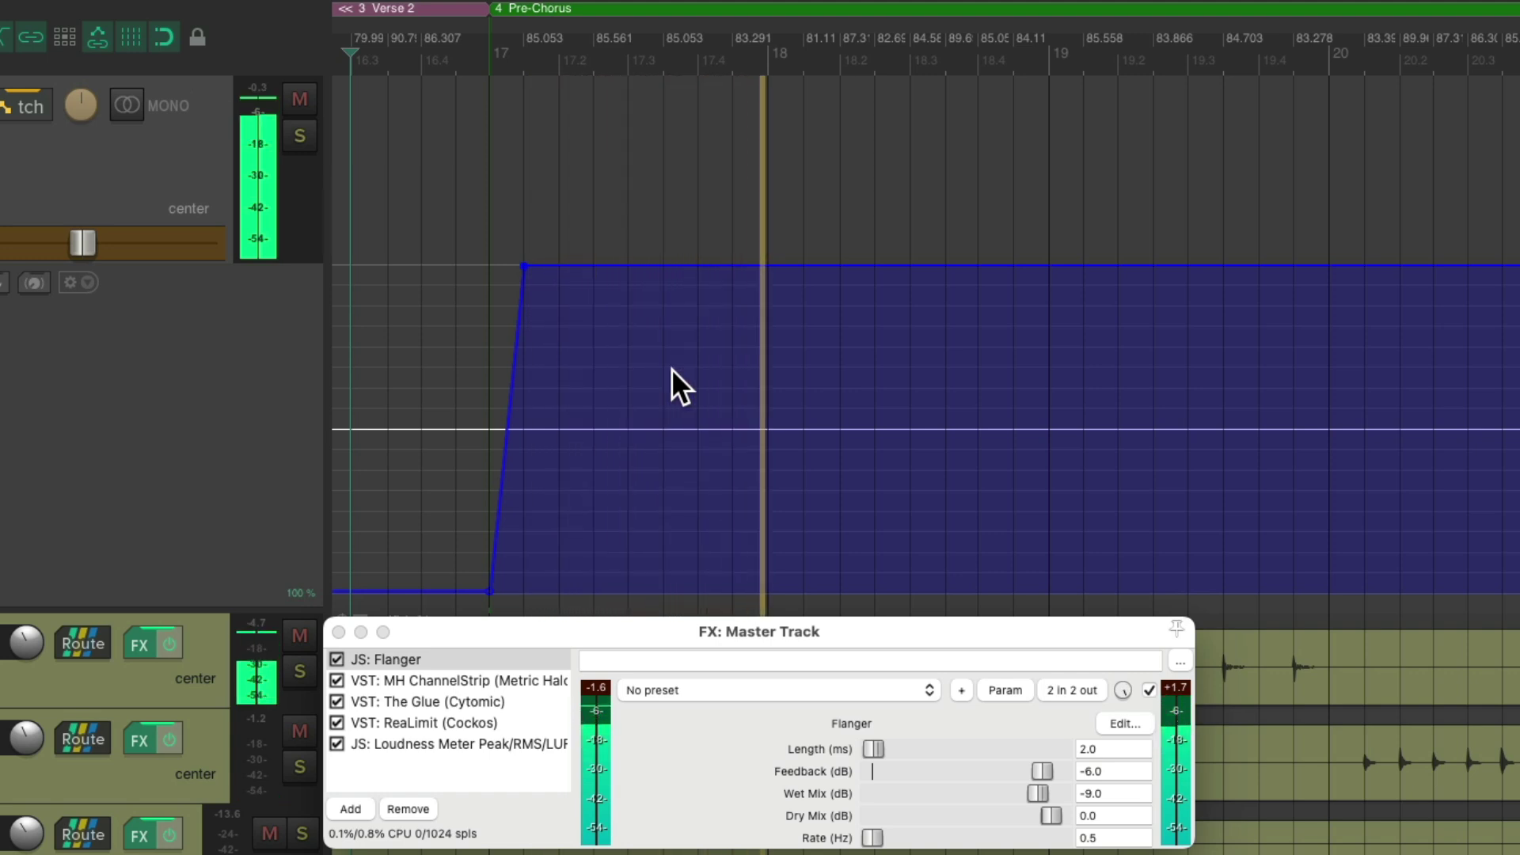
pyautogui.press('space')
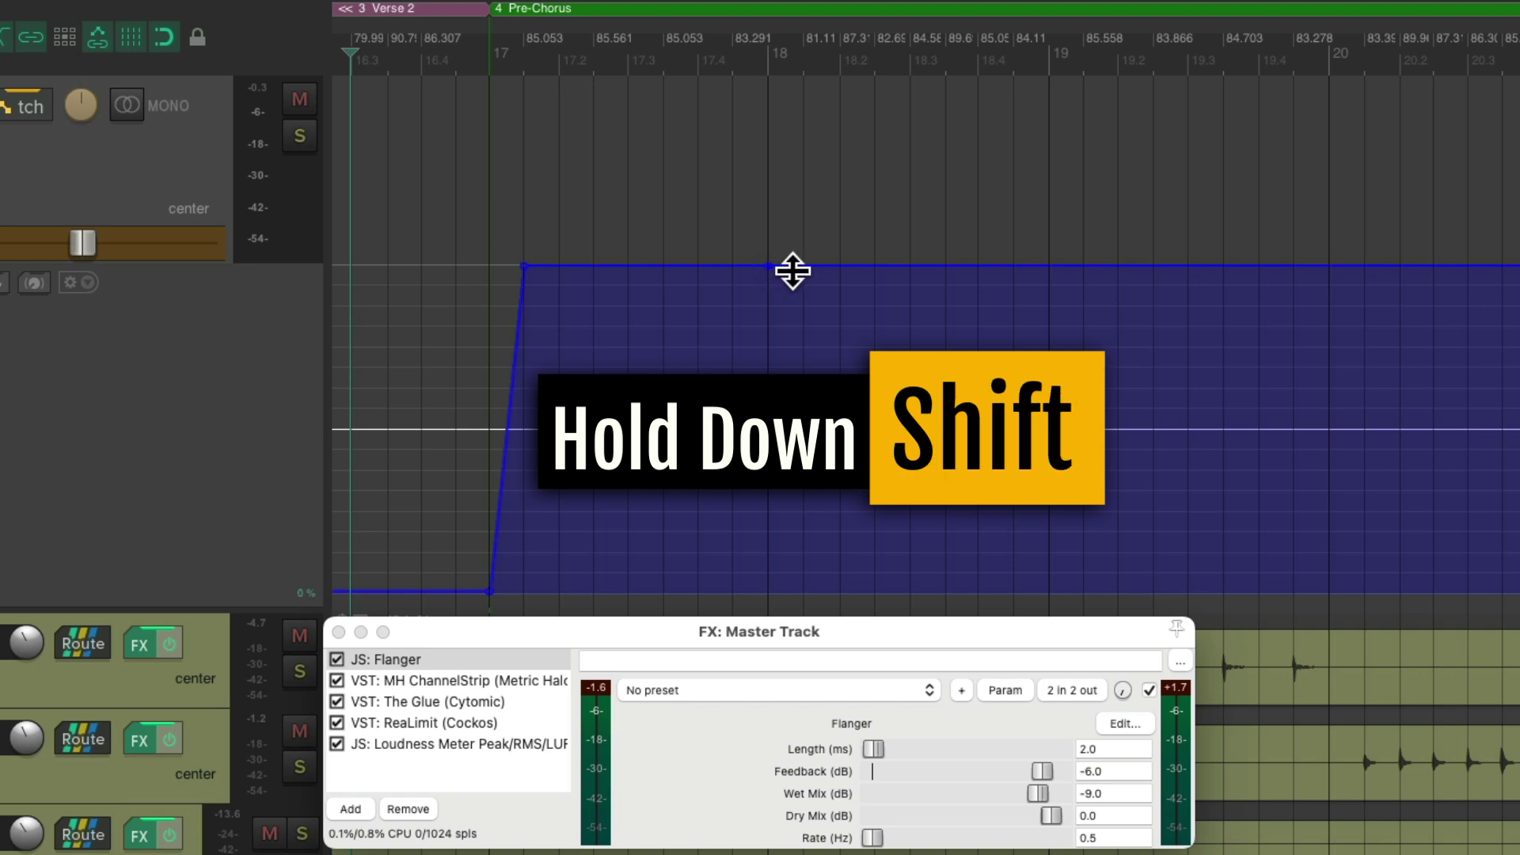
pyautogui.moveTo(803, 267); pyautogui.dragTo(823, 598)
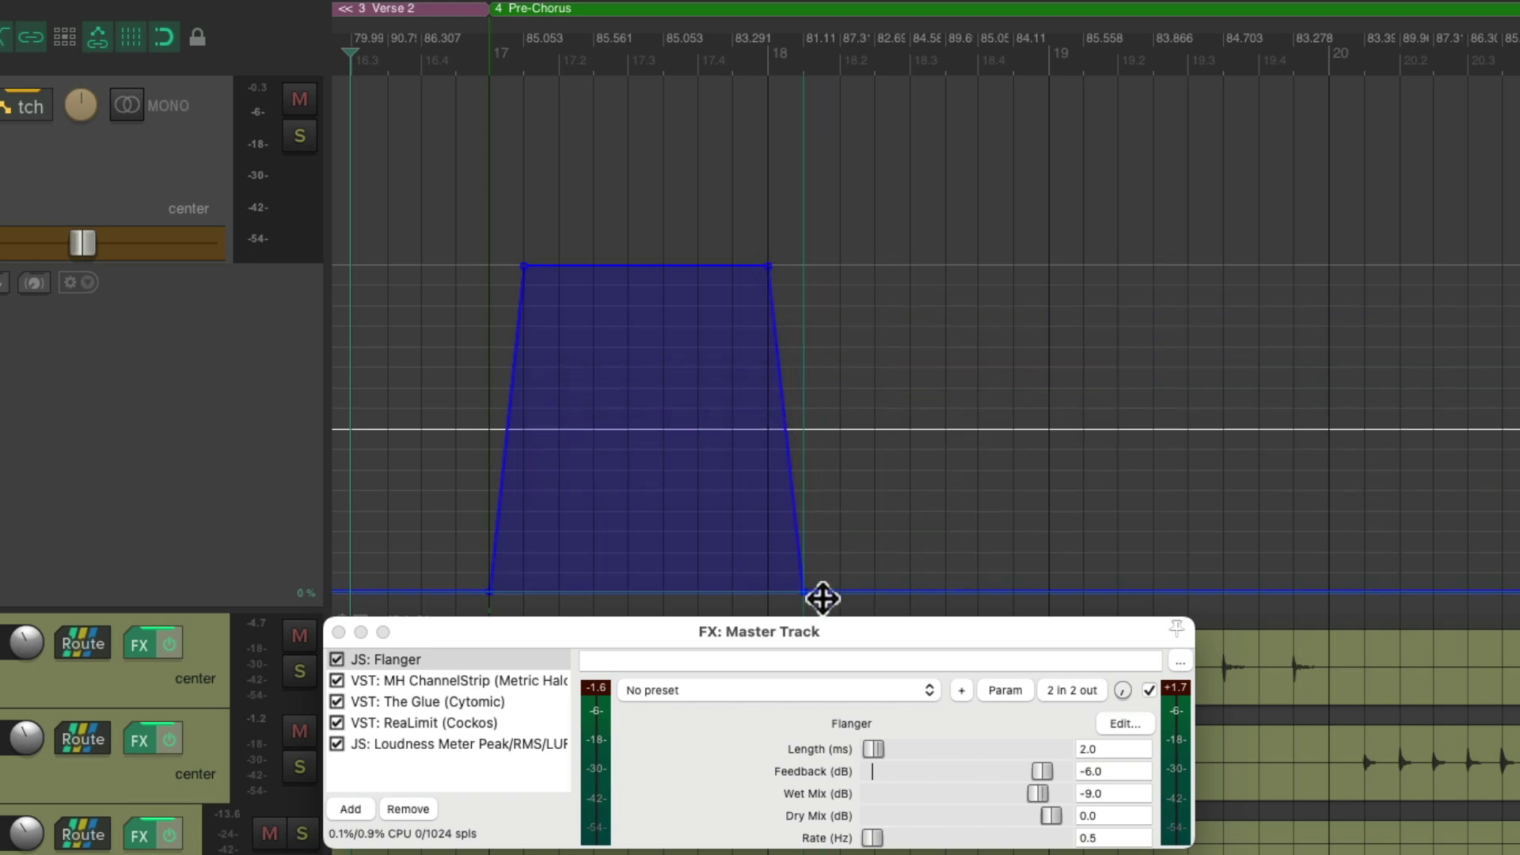
pyautogui.press('space')
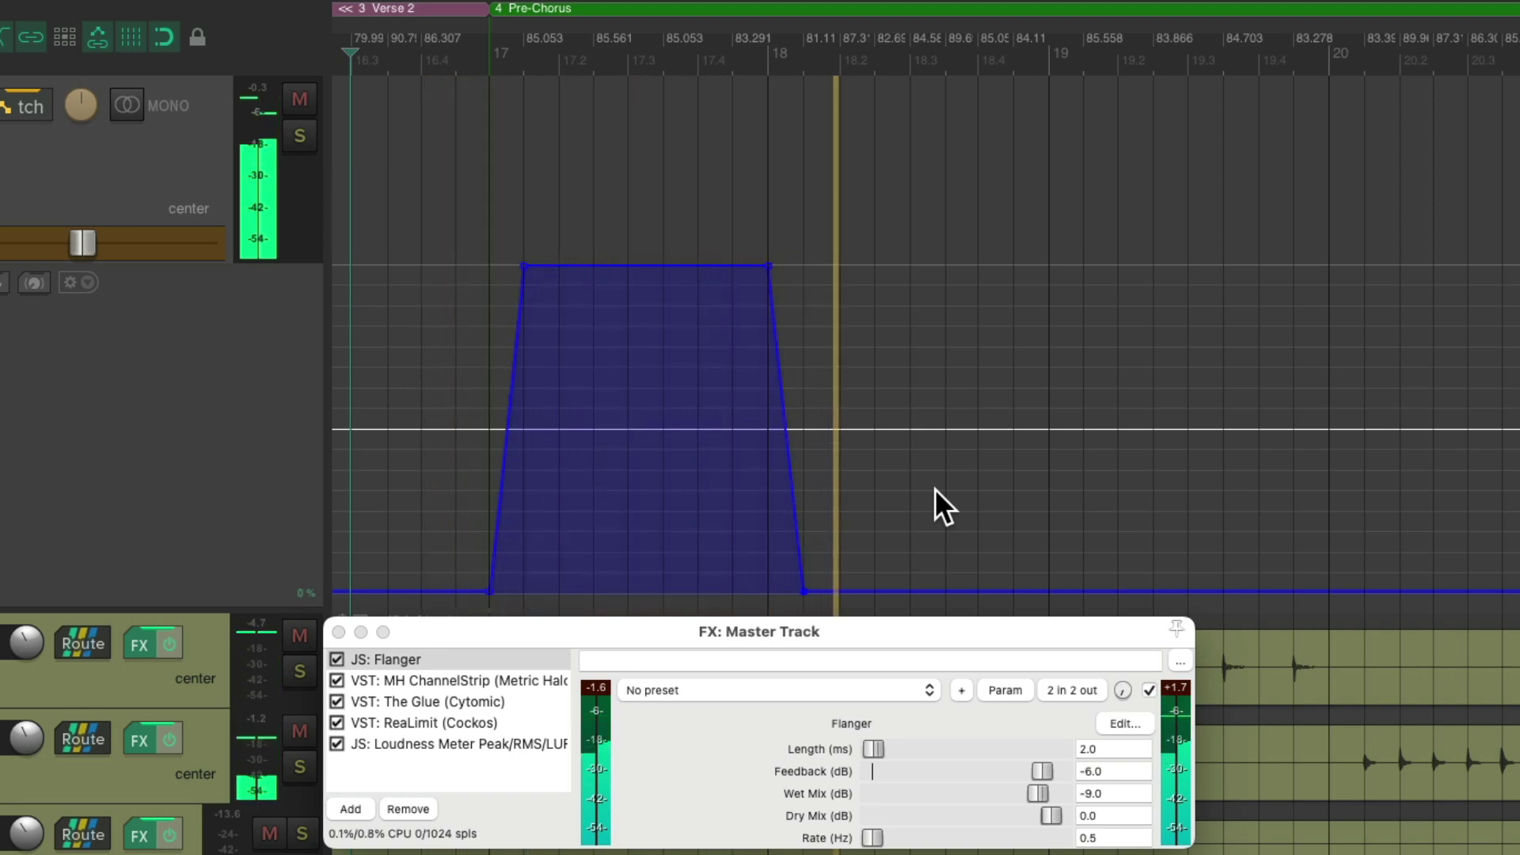
pyautogui.press('space')
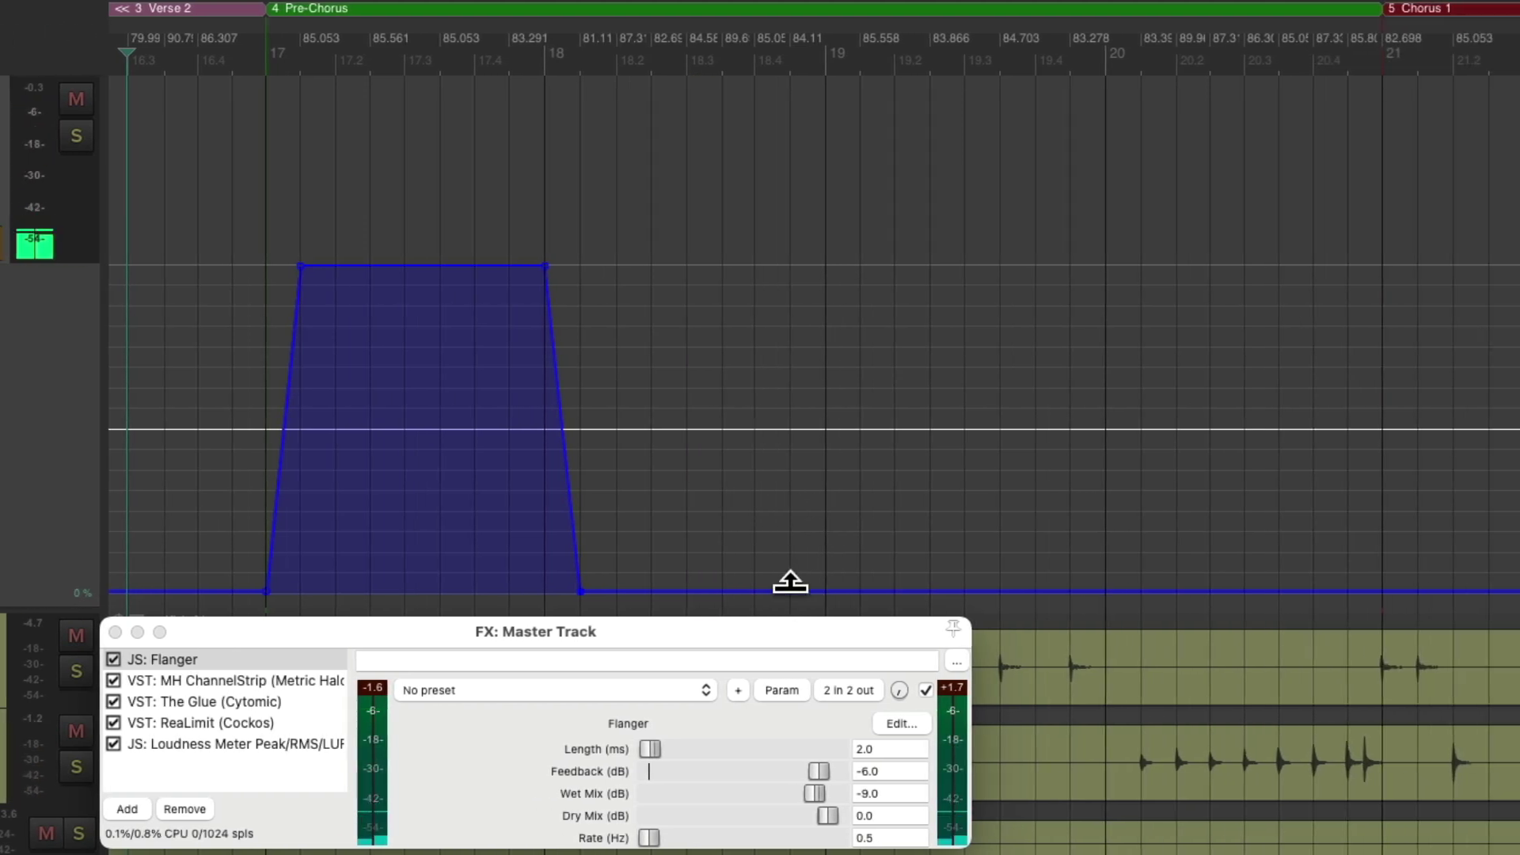
# Draw a second 100% wet block at bar 19, then a swell peaking at Chorus 1 and back to 0% by bar 22.
pyautogui.moveTo(860, 587); pyautogui.dragTo(861, 266)
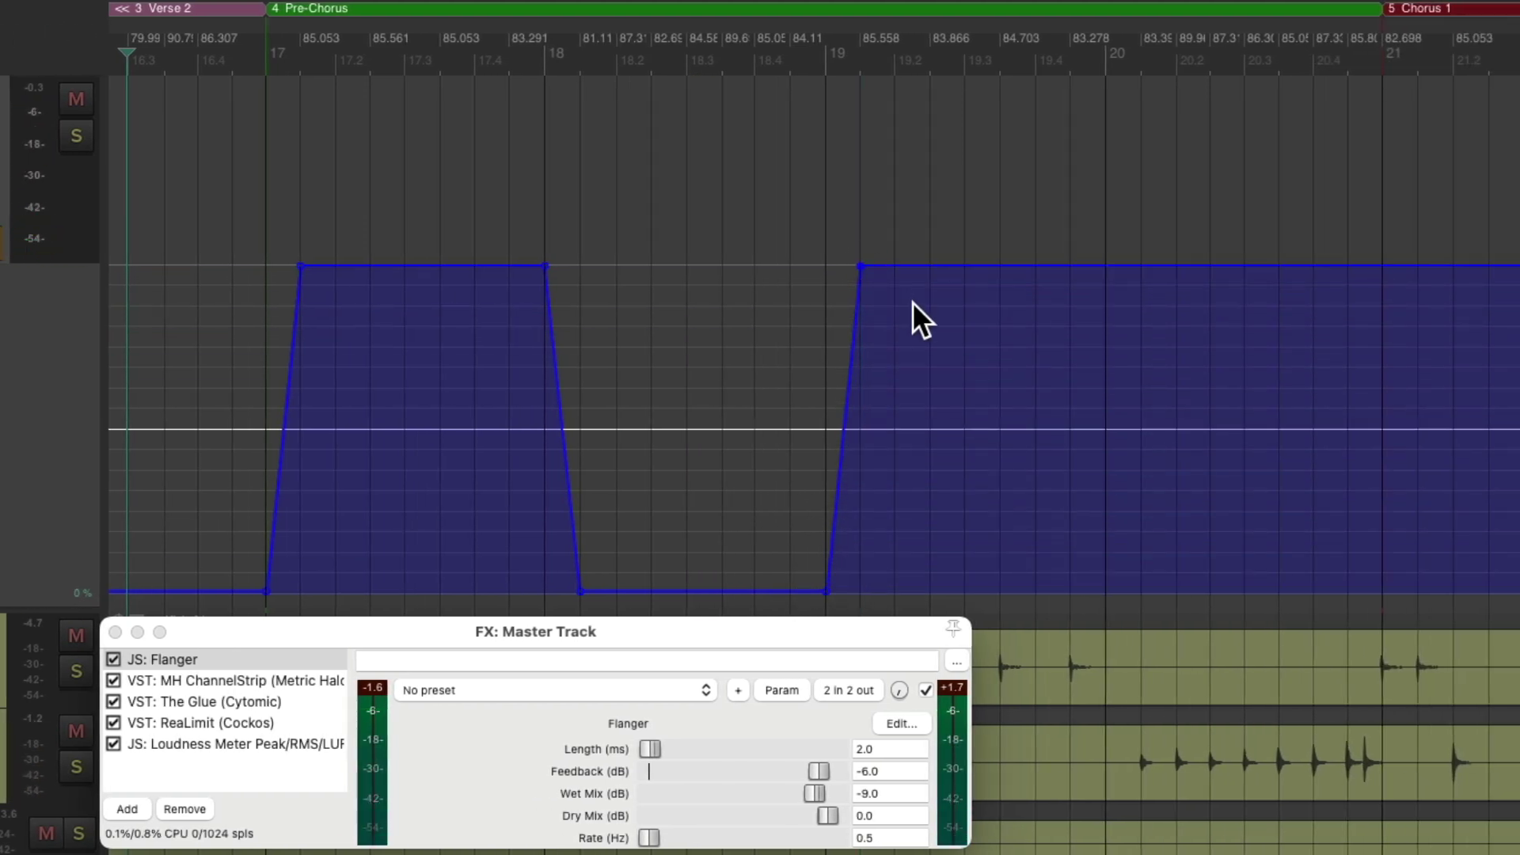
pyautogui.moveTo(1045, 265); pyautogui.dragTo(1049, 590)
pyautogui.hscroll(2, 860, 445)
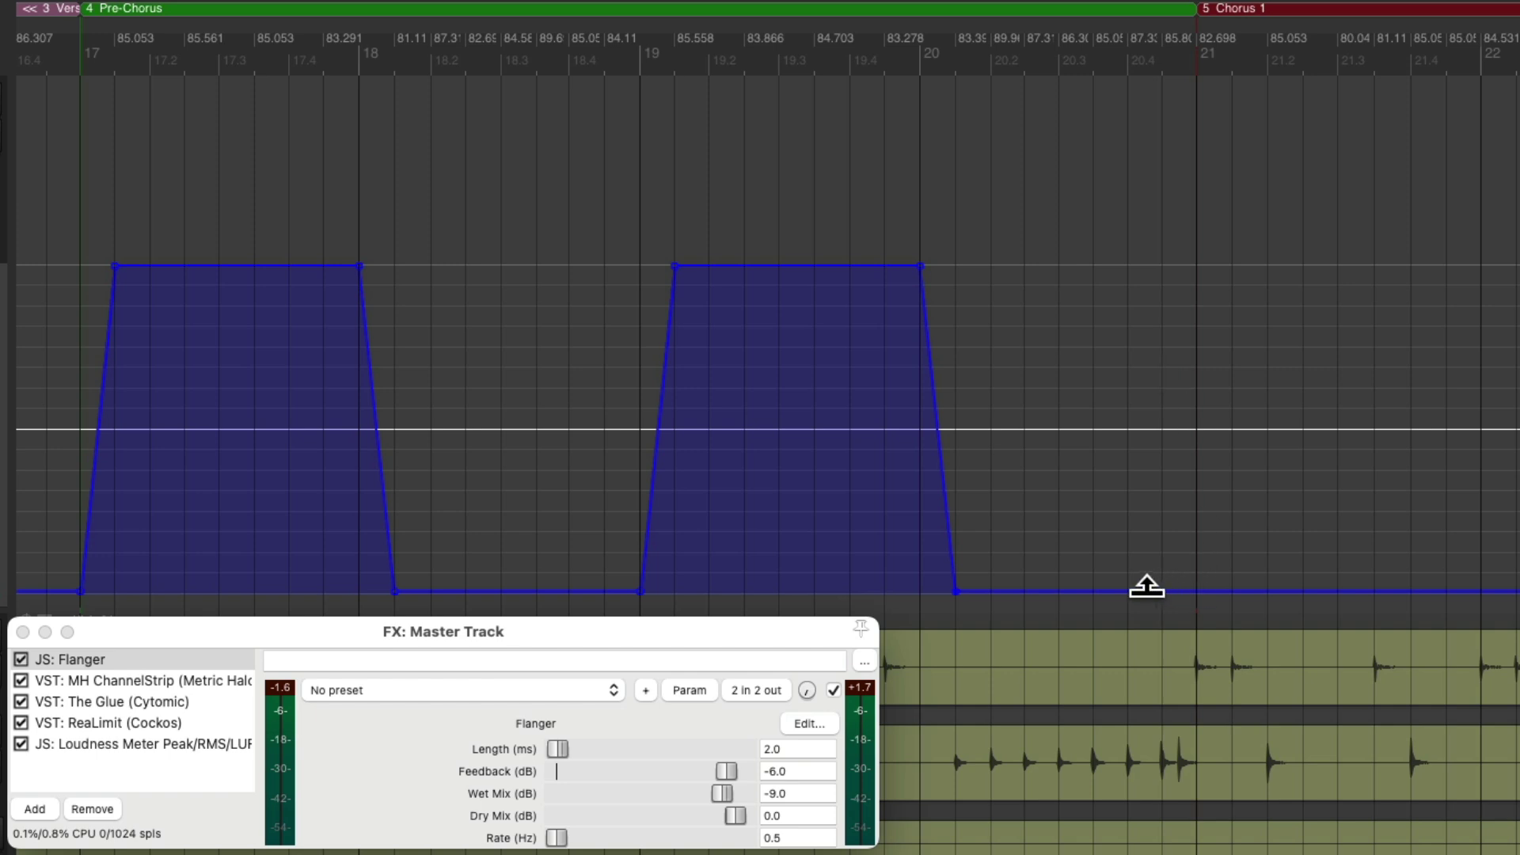
pyautogui.moveTo(1131, 591); pyautogui.dragTo(1134, 254)
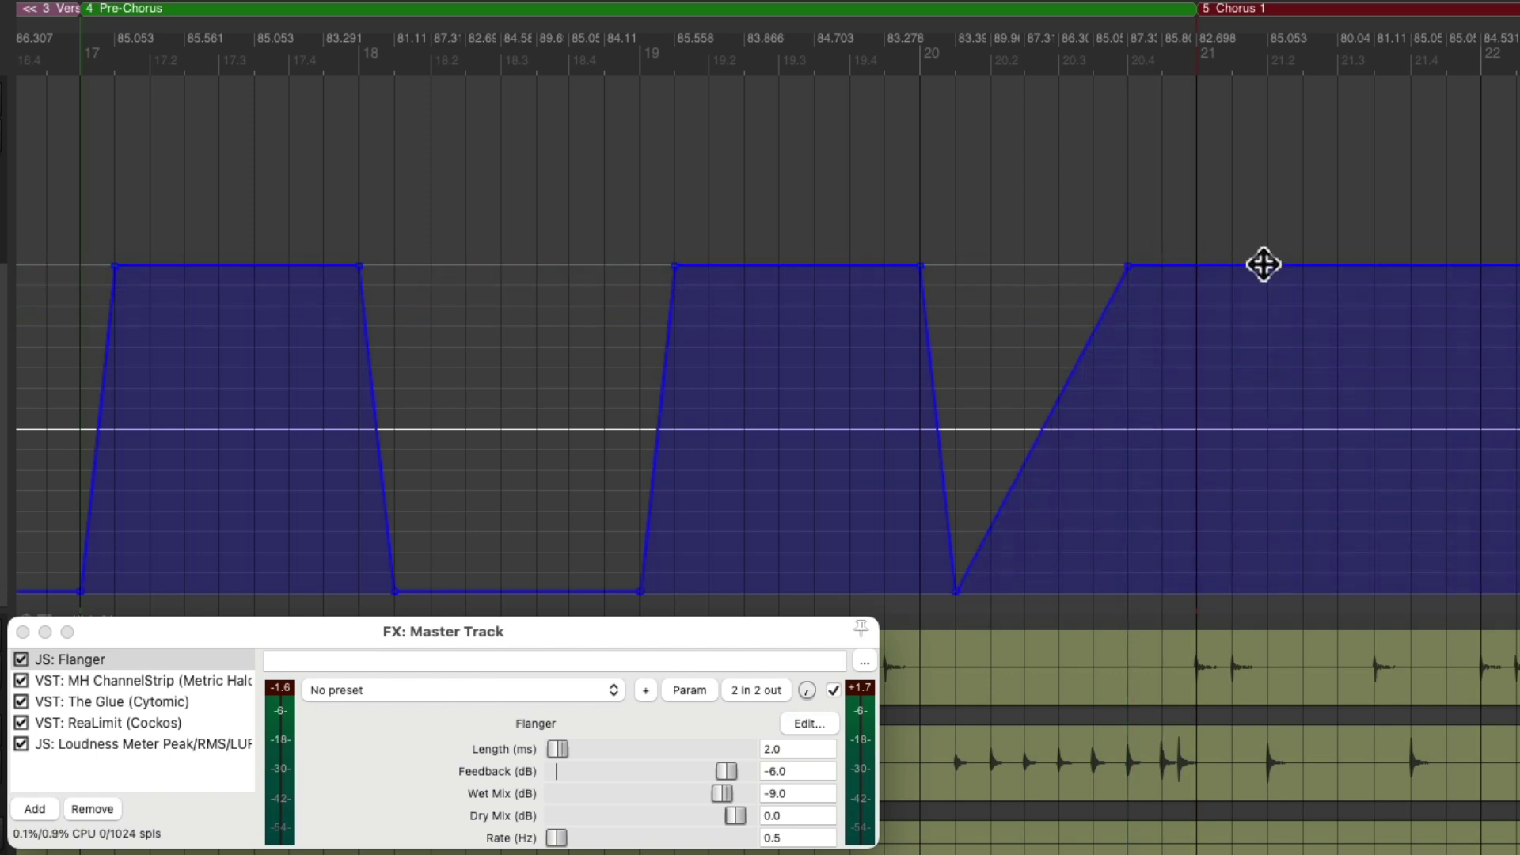
pyautogui.hscroll(5, 1073, 363)
pyautogui.moveTo(1198, 267); pyautogui.dragTo(1203, 619)
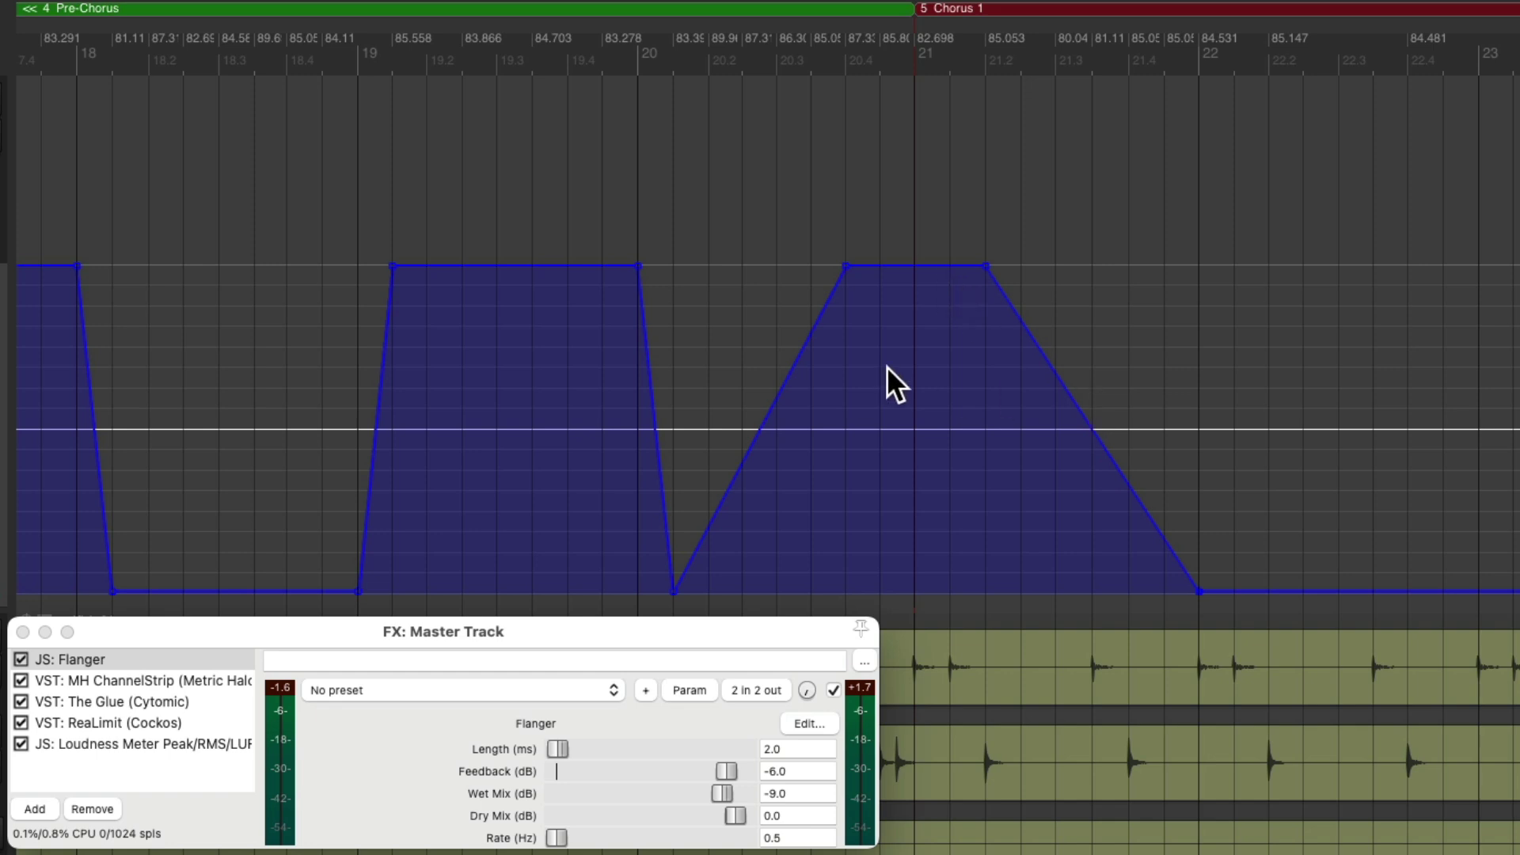
pyautogui.scroll(-2, 887, 366)
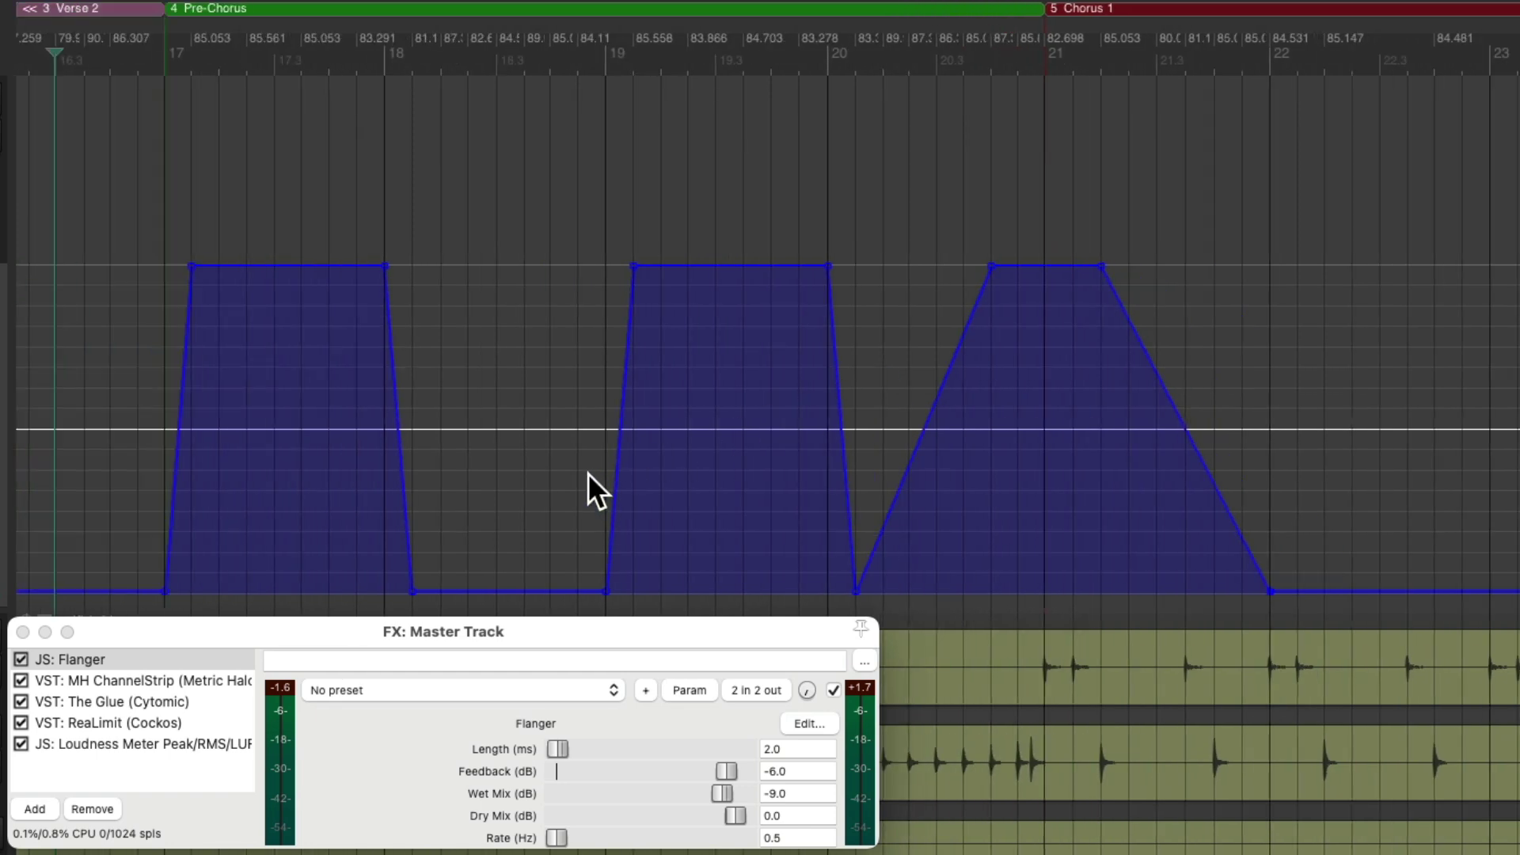
pyautogui.press('space')
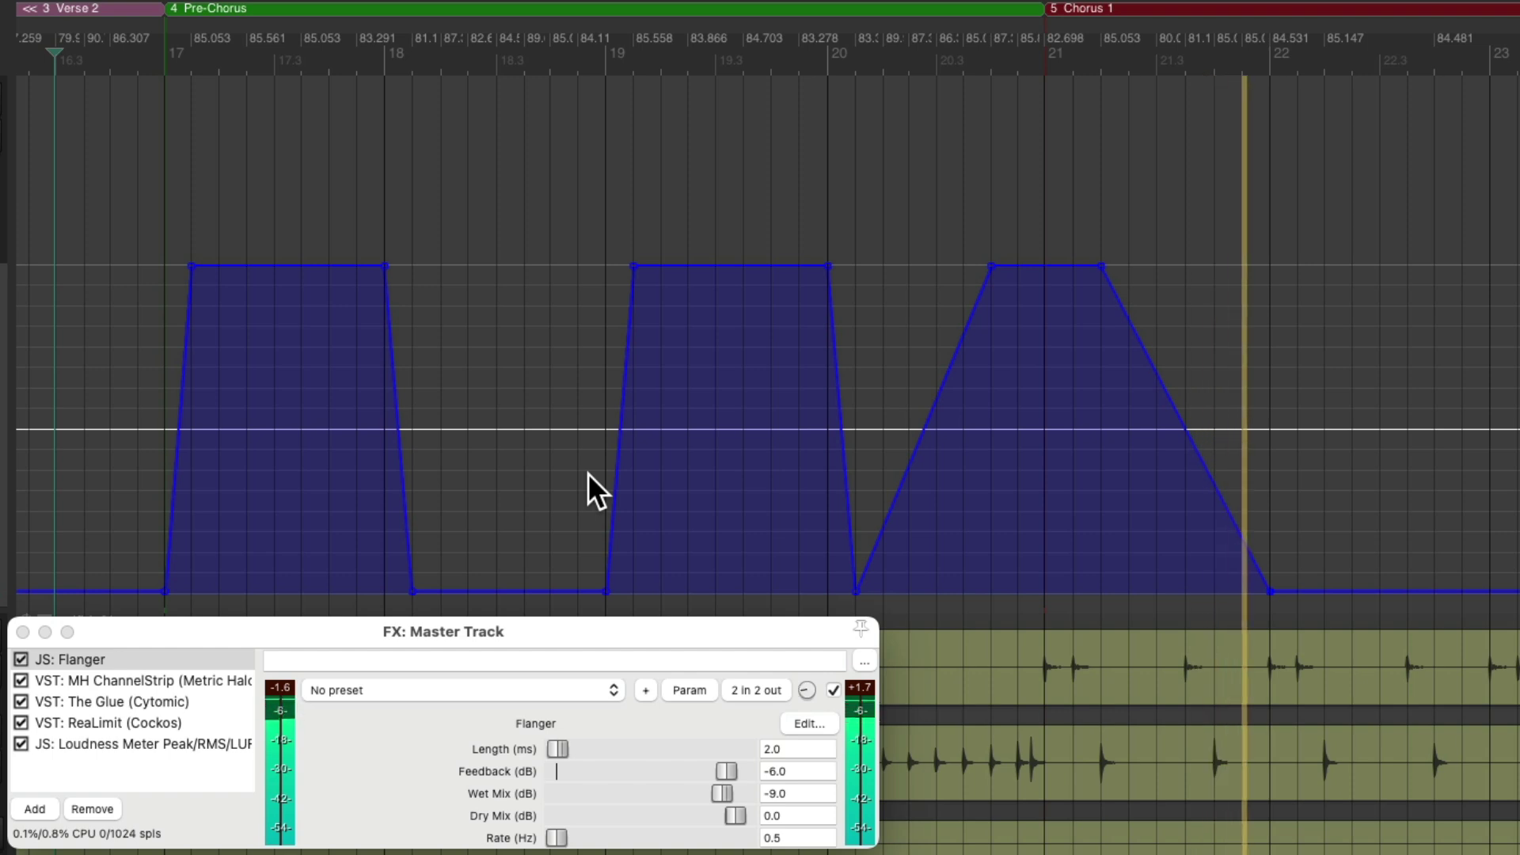
pyautogui.press('space')
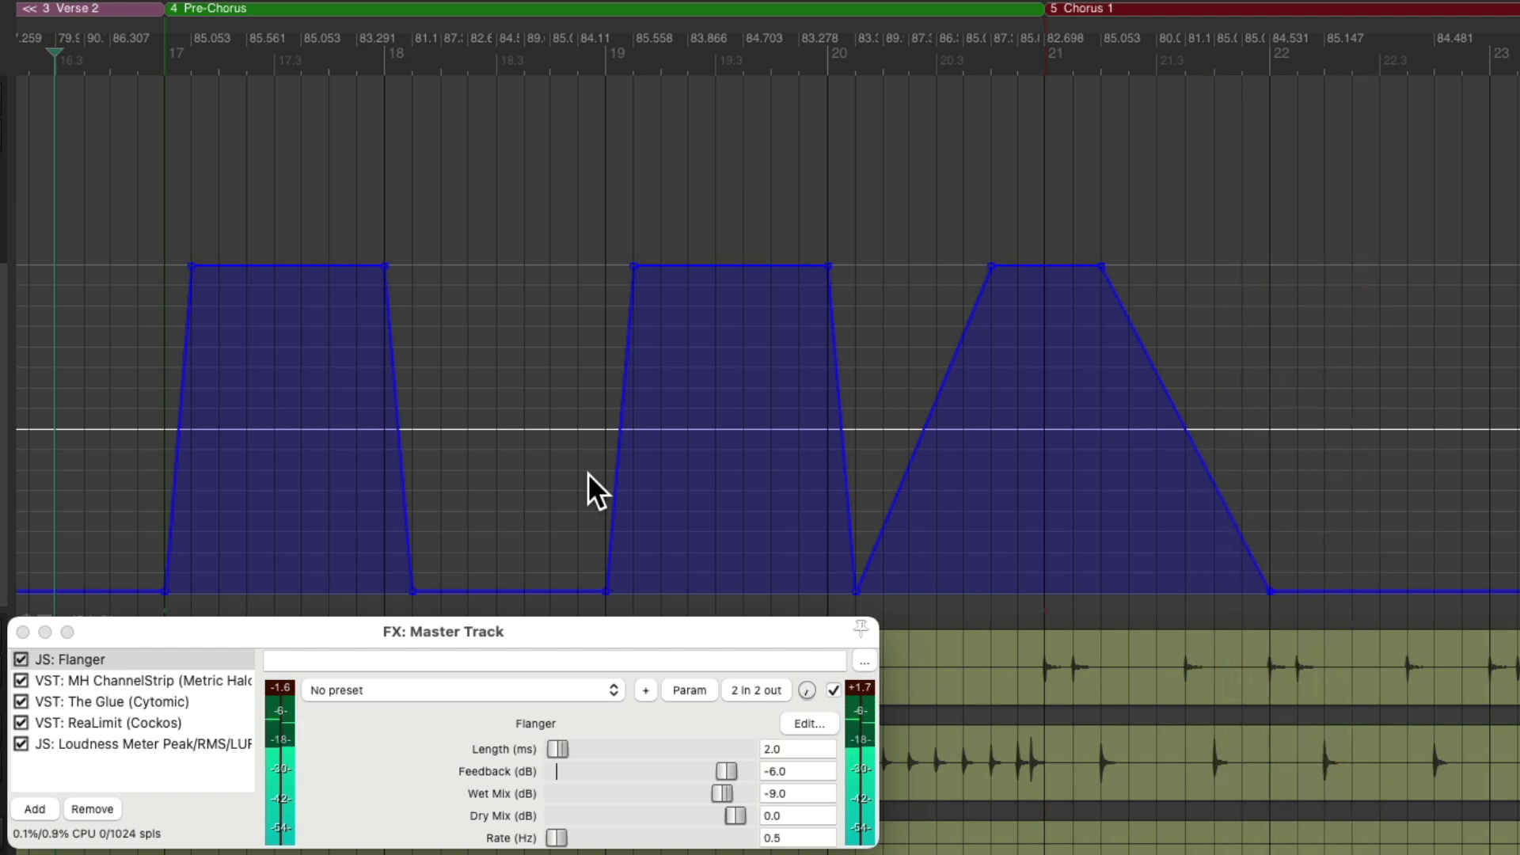